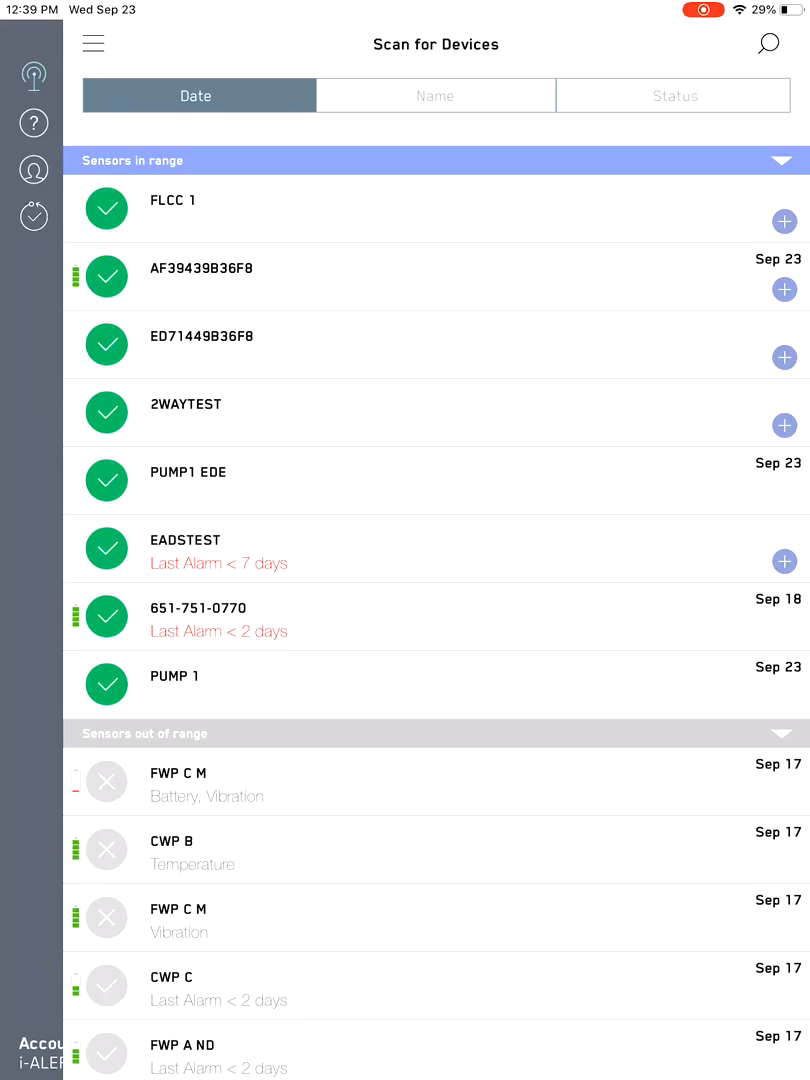
Connect to sensor AF39439B36F8 from the Sensors in range list
{"action": "left_click", "coordinate": [400, 275]}
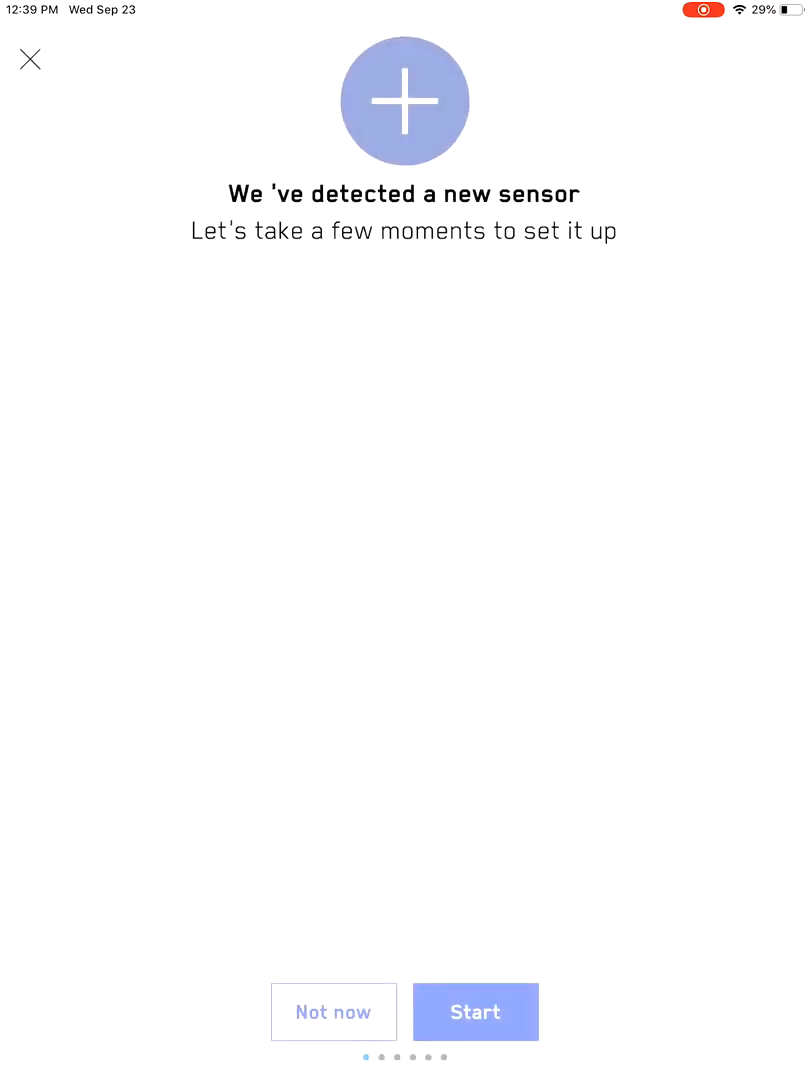
Register the sensor to the i-ALERT Demo account and agree to the ownership claim
{"action": "left_click", "coordinate": [475, 1012]}
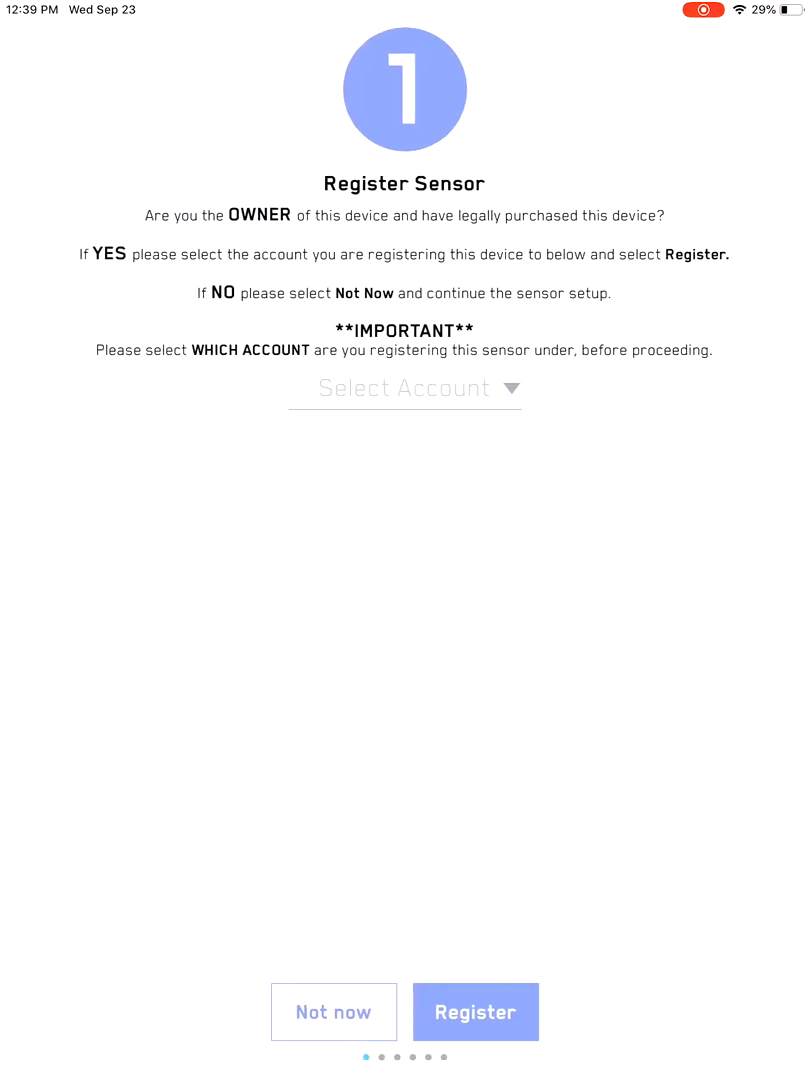
{"action": "left_click", "coordinate": [404, 388]}
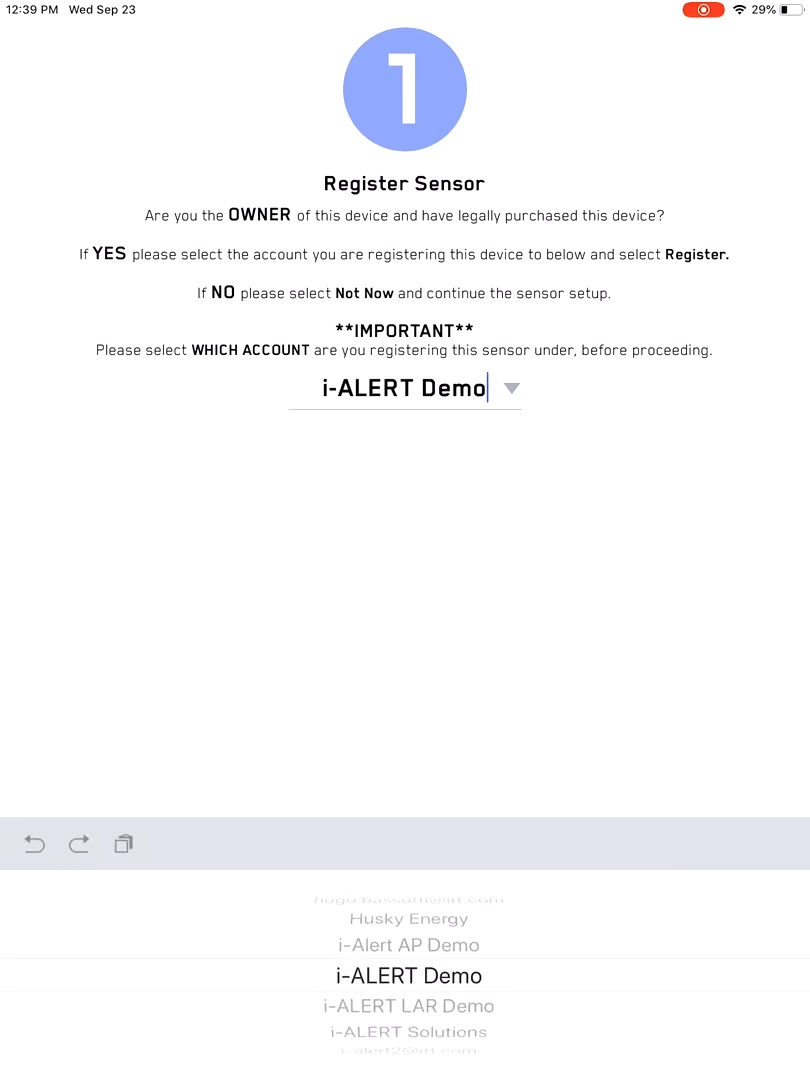
{"action": "left_click", "coordinate": [405, 600]}
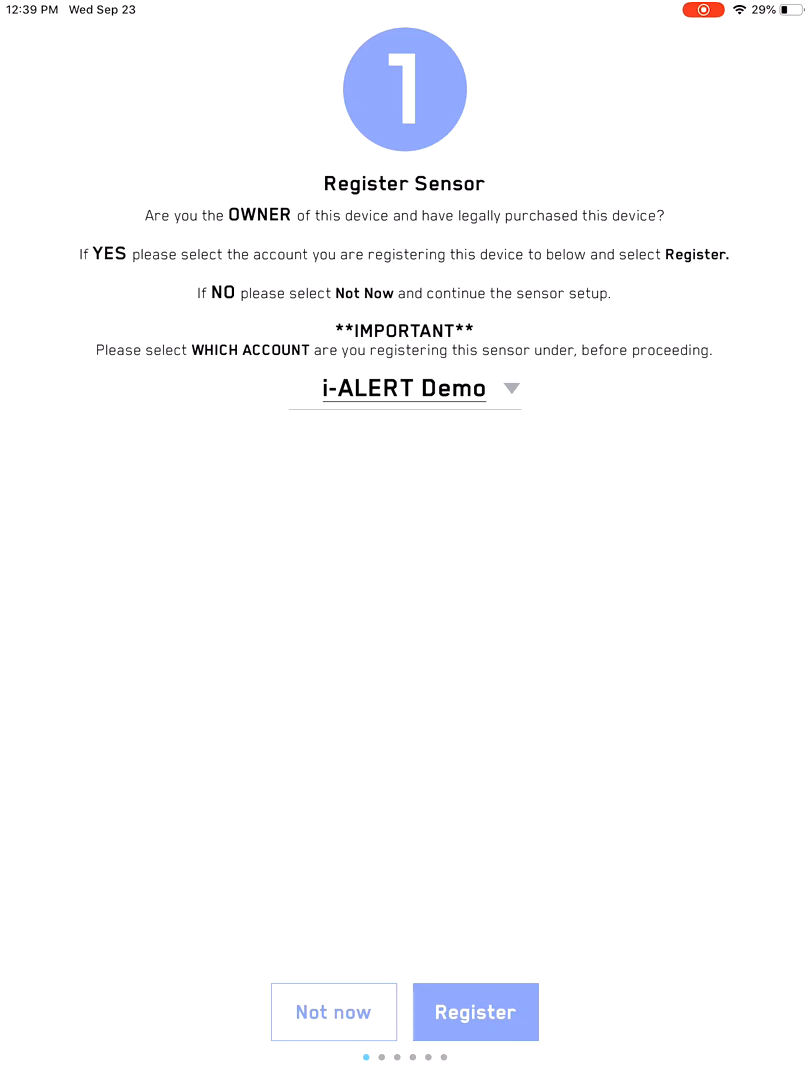
{"action": "left_click", "coordinate": [475, 1012]}
{"action": "left_click", "coordinate": [475, 1012]}
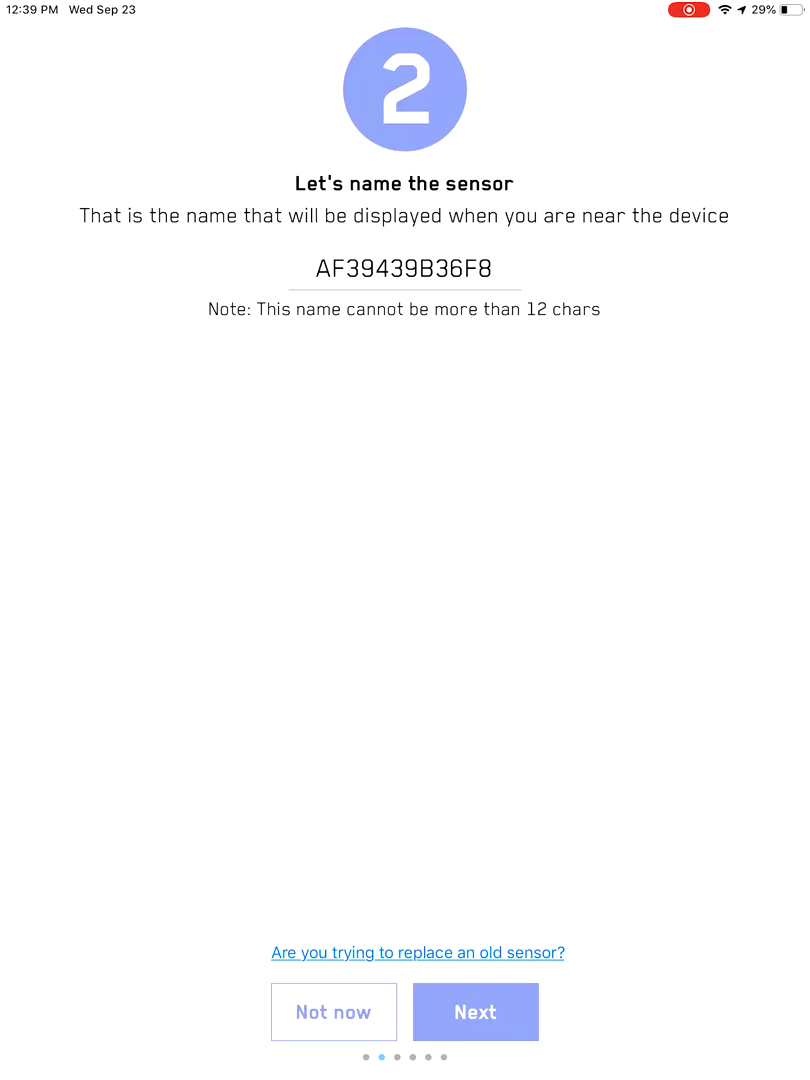
Replace the default name AF39439B36F8 with 'test 1', send it, and continue
{"action": "left_click", "coordinate": [404, 268]}
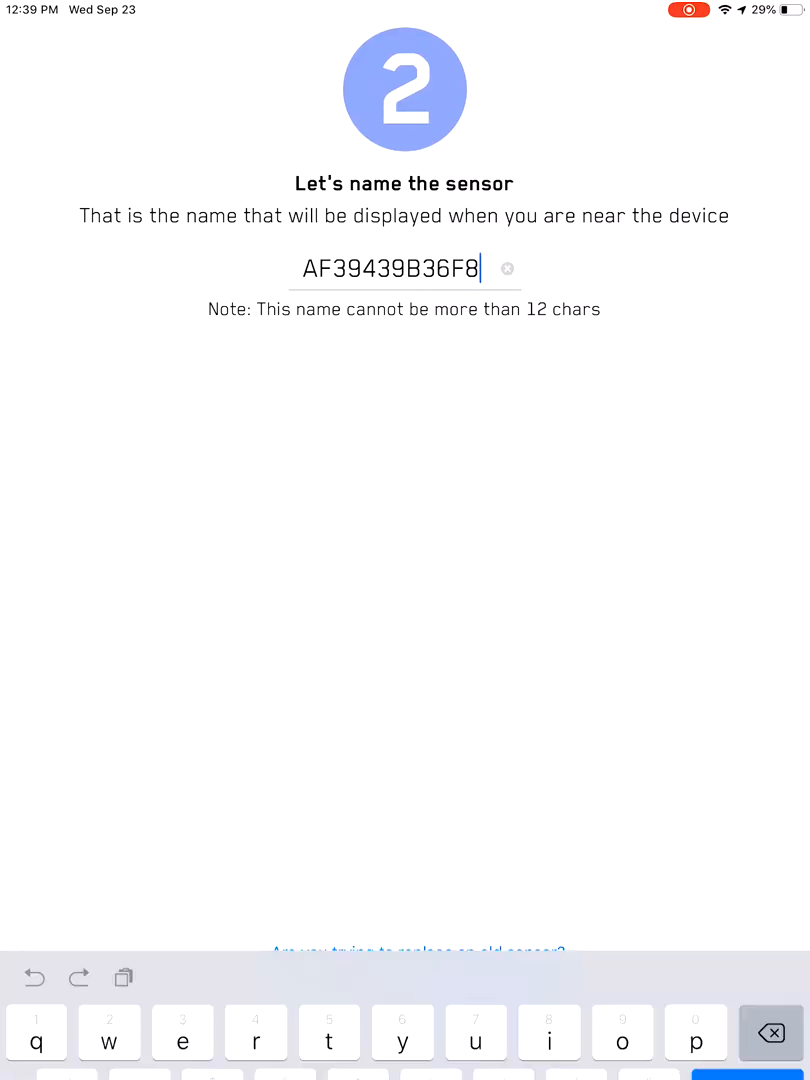
{"action": "key", "text": "BackSpace"}
{"action": "key", "text": "BackSpace"}
{"action": "key", "text": "BackSpace"}
{"action": "key", "text": "BackSpace"}
{"action": "key", "text": "BackSpace"}
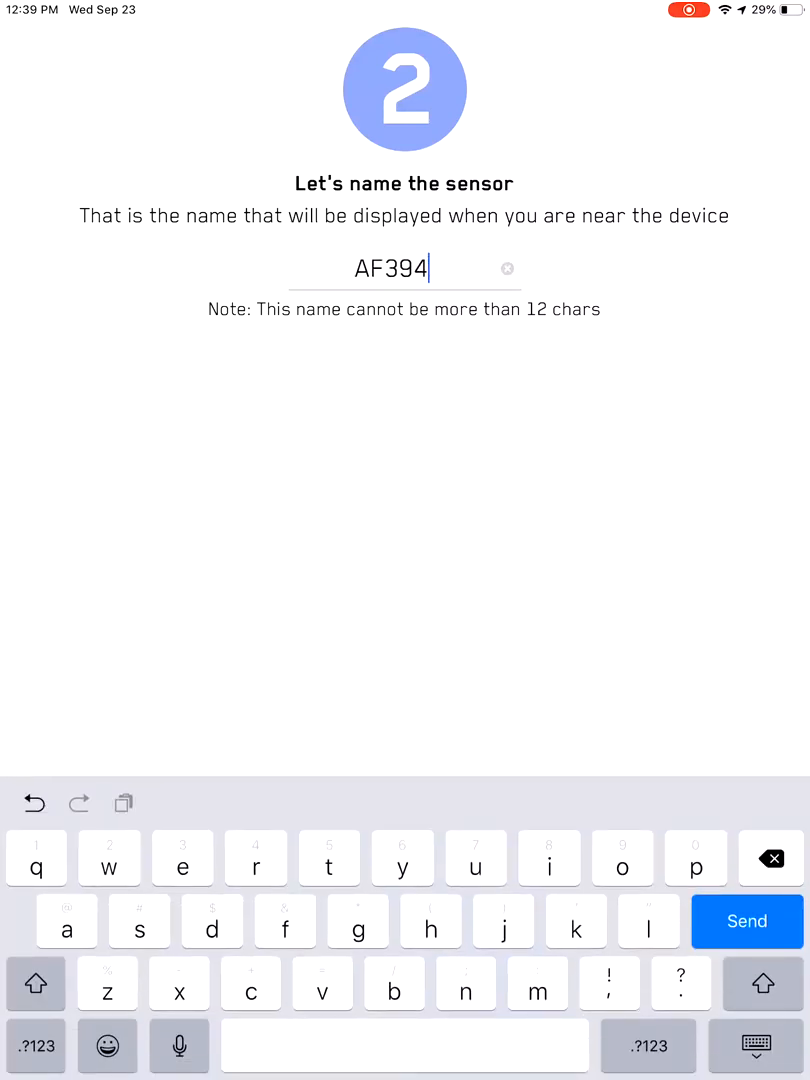
{"action": "key", "text": "BackSpace"}
{"action": "key", "text": "BackSpace"}
{"action": "key", "text": "BackSpace"}
{"action": "type", "text": "t"}
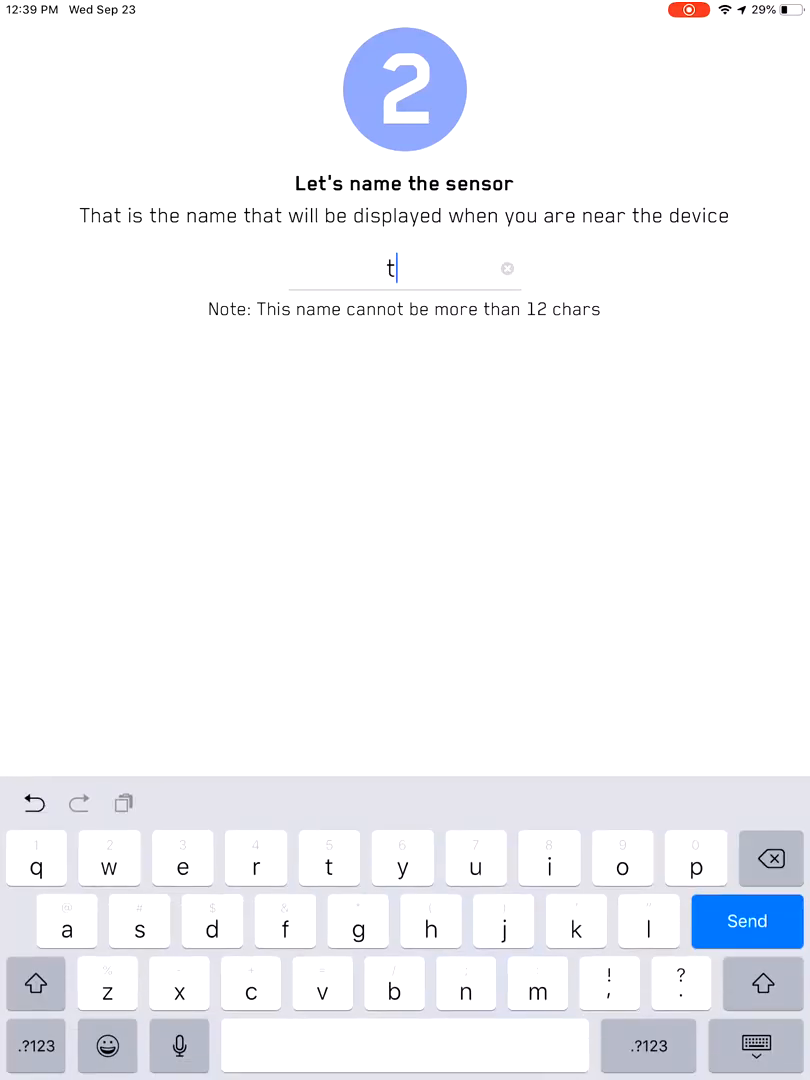
{"action": "type", "text": "est"}
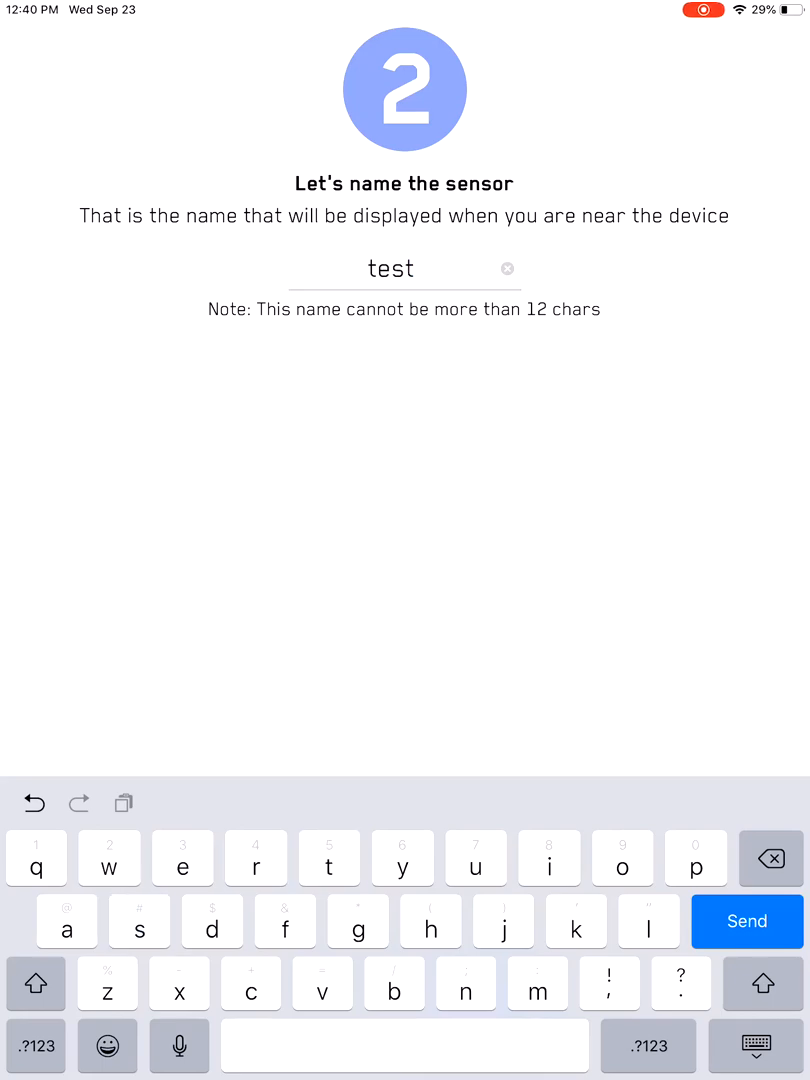
{"action": "left_click", "coordinate": [649, 1046]}
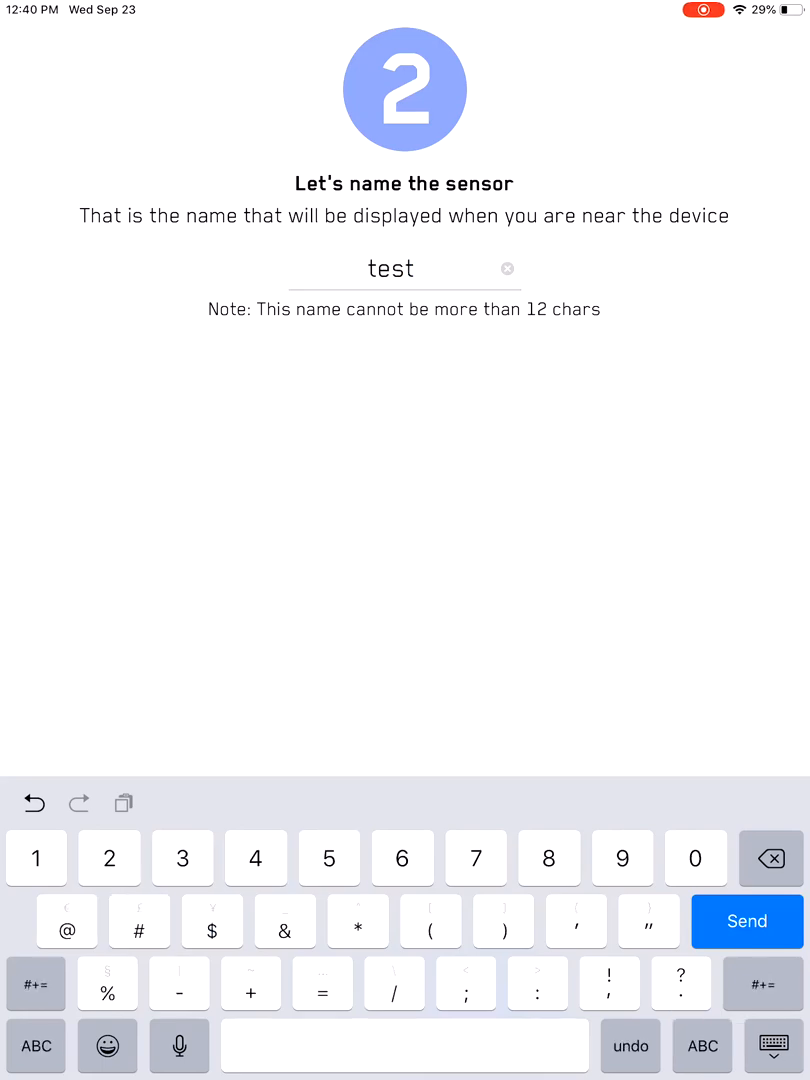
{"action": "type", "text": " 1"}
{"action": "left_click", "coordinate": [747, 921]}
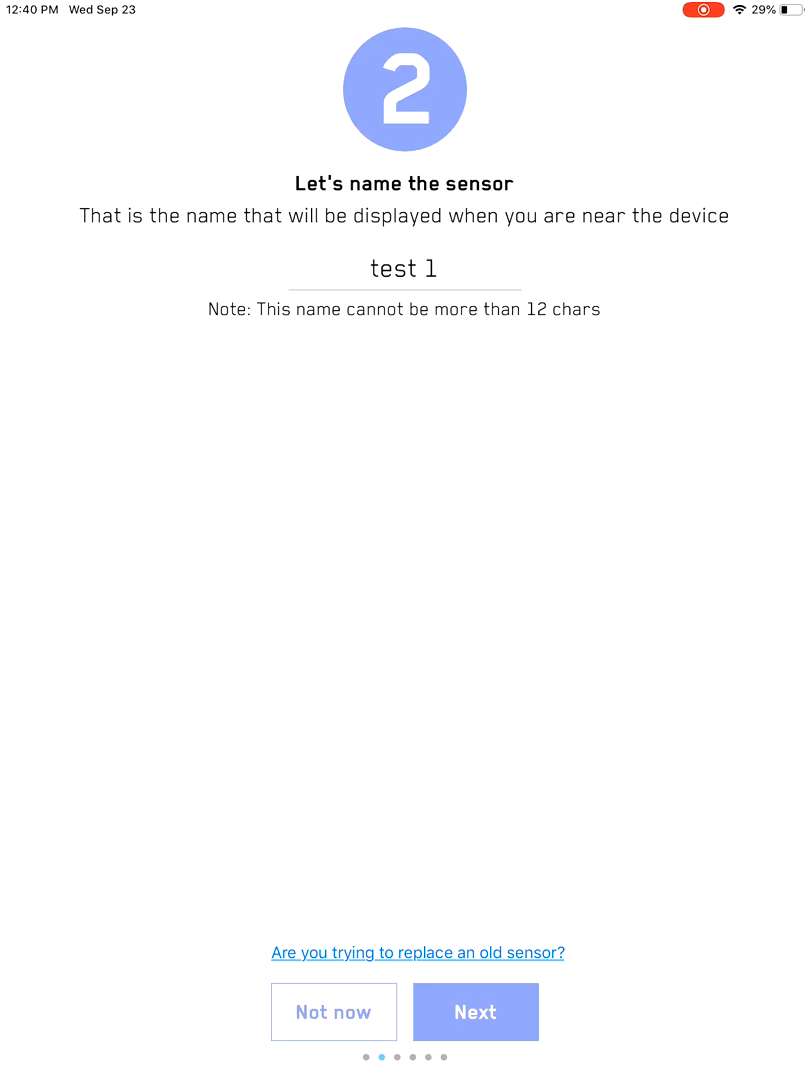
{"action": "left_click", "coordinate": [475, 1012]}
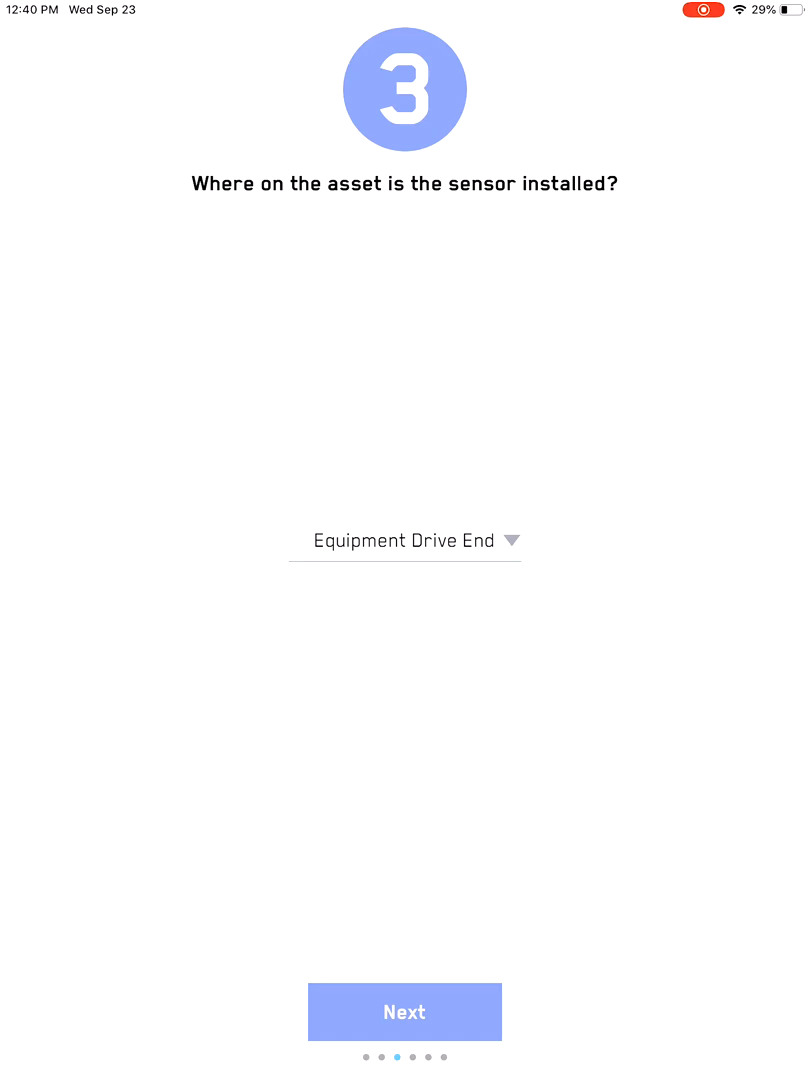
Keep Equipment Drive End as the mounting location and accept Radial, Horizontal, Axial orientation
{"action": "left_click", "coordinate": [405, 540]}
{"action": "scroll", "coordinate": [405, 980], "scroll_direction": "down", "scroll_amount": 3}
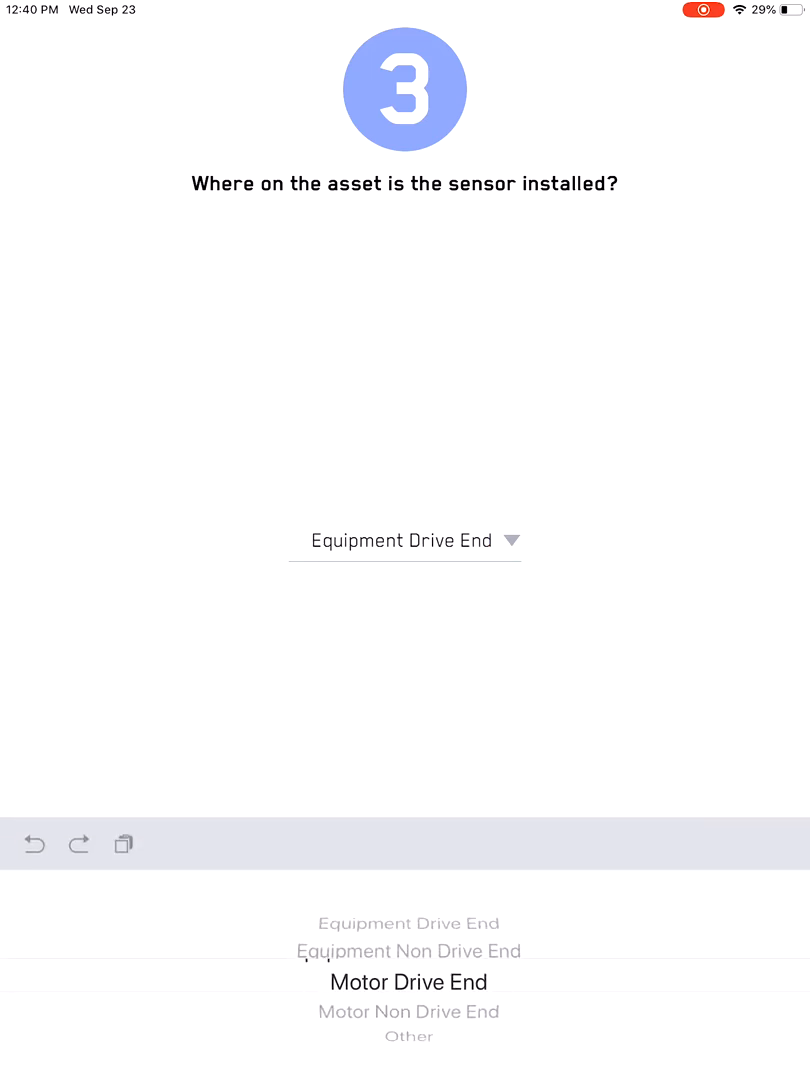
{"action": "scroll", "coordinate": [405, 980], "scroll_direction": "up", "scroll_amount": 1}
{"action": "scroll", "coordinate": [405, 980], "scroll_direction": "down", "scroll_amount": 3}
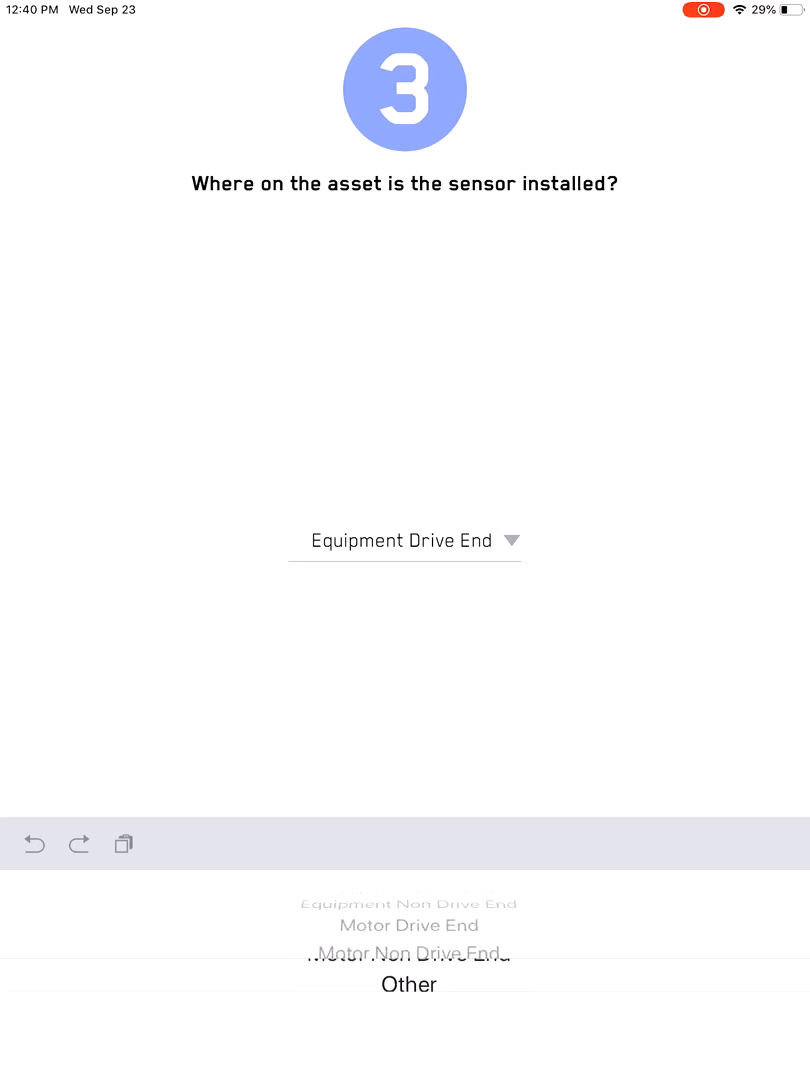
{"action": "scroll", "coordinate": [405, 980], "scroll_direction": "up", "scroll_amount": 3}
{"action": "left_click", "coordinate": [405, 400]}
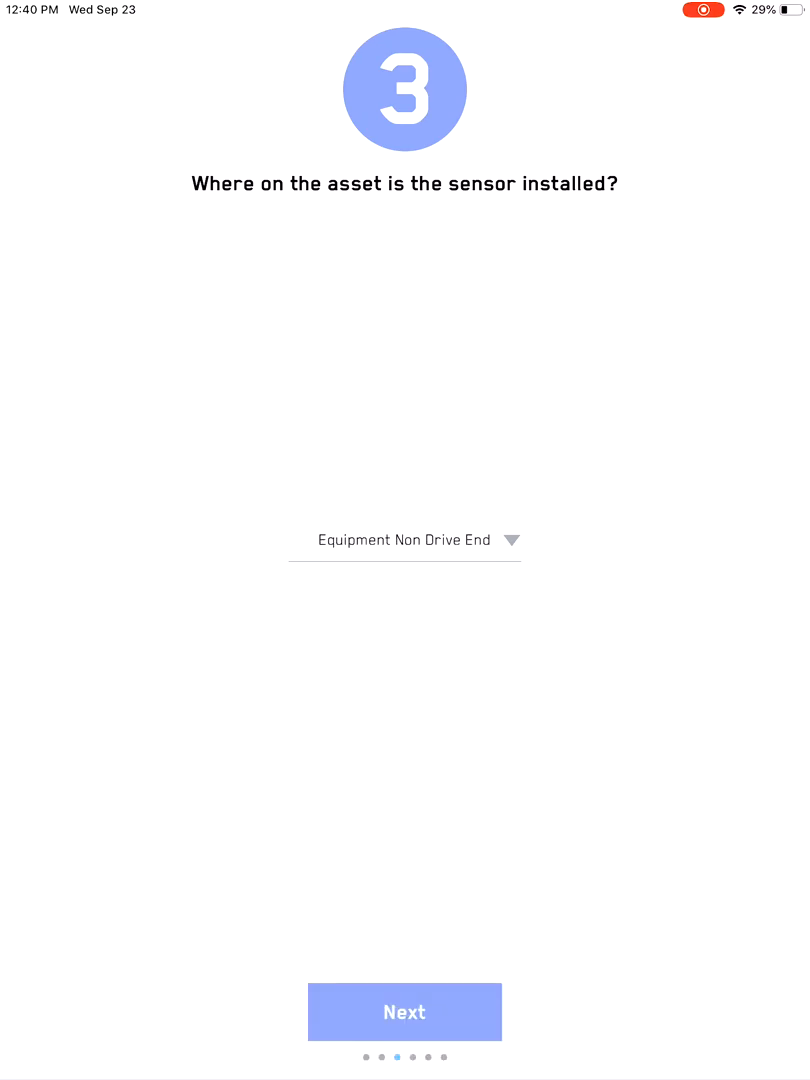
{"action": "left_click", "coordinate": [405, 540]}
{"action": "scroll", "coordinate": [405, 980], "scroll_direction": "up", "scroll_amount": 1}
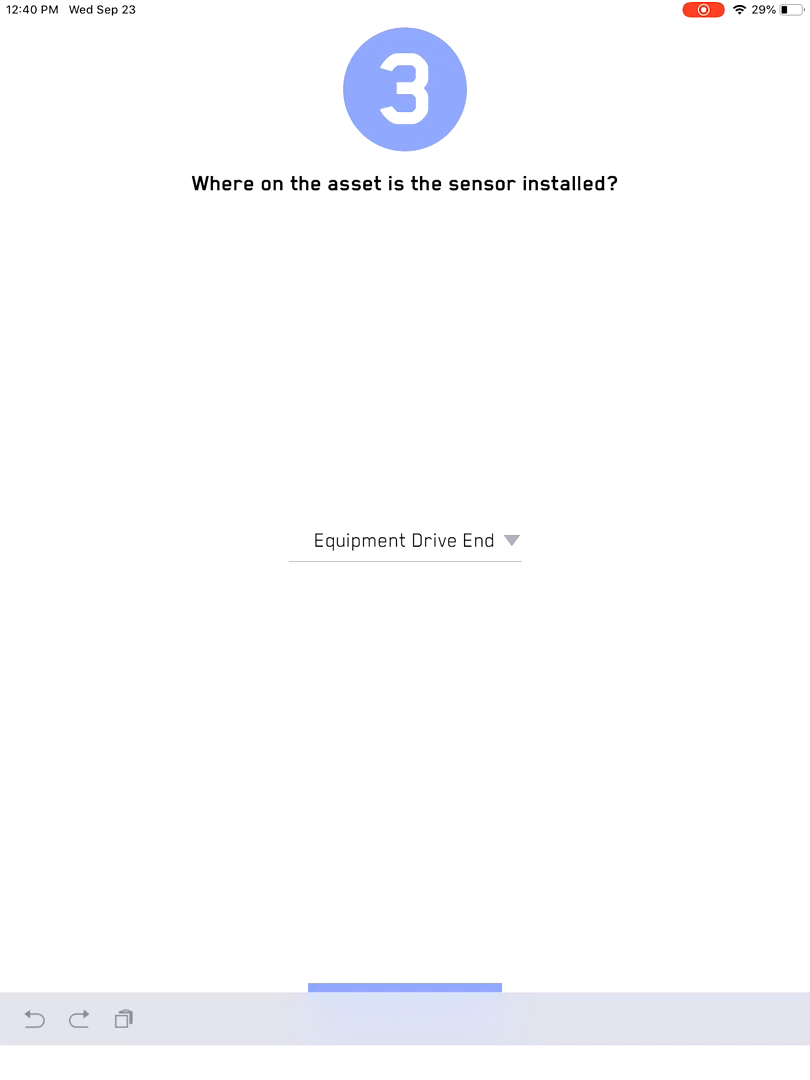
{"action": "left_click", "coordinate": [405, 1000]}
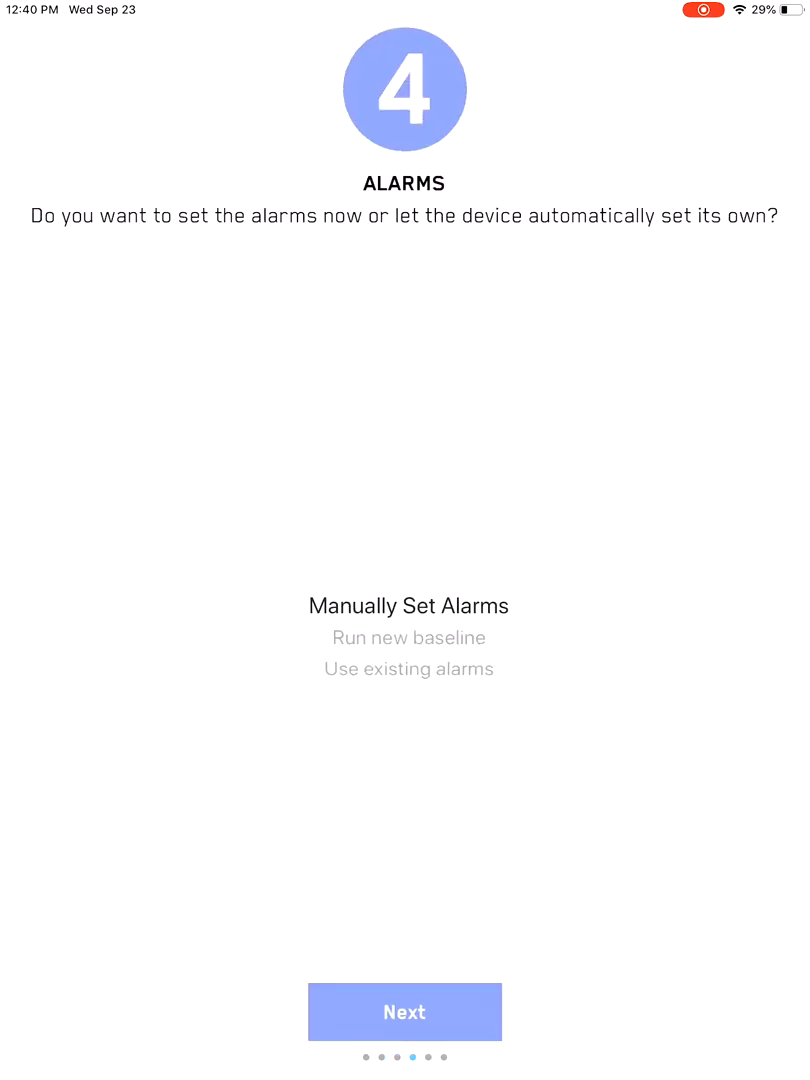
{"action": "scroll", "coordinate": [409, 637], "scroll_direction": "down", "scroll_amount": 2}
{"action": "scroll", "coordinate": [409, 637], "scroll_direction": "up", "scroll_amount": 2}
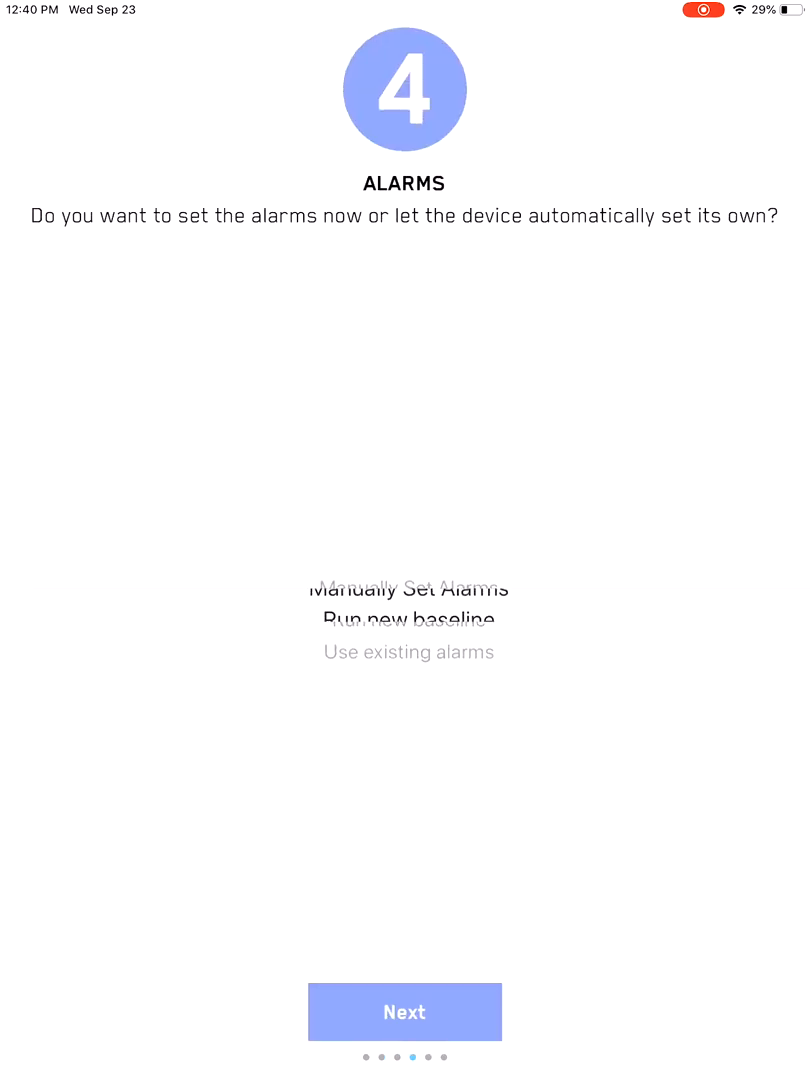
{"action": "scroll", "coordinate": [409, 600], "scroll_direction": "down", "scroll_amount": 1}
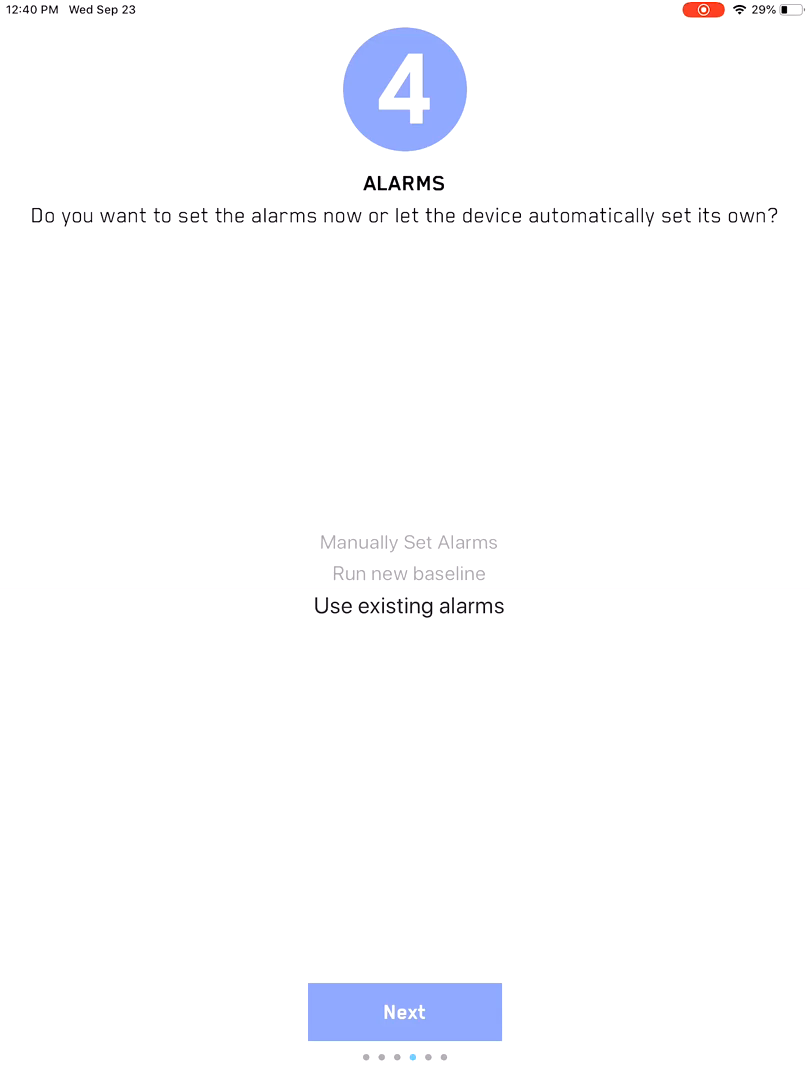
Choose 'Use existing alarms' and send the settings to the sensor
{"action": "left_click", "coordinate": [404, 1012]}
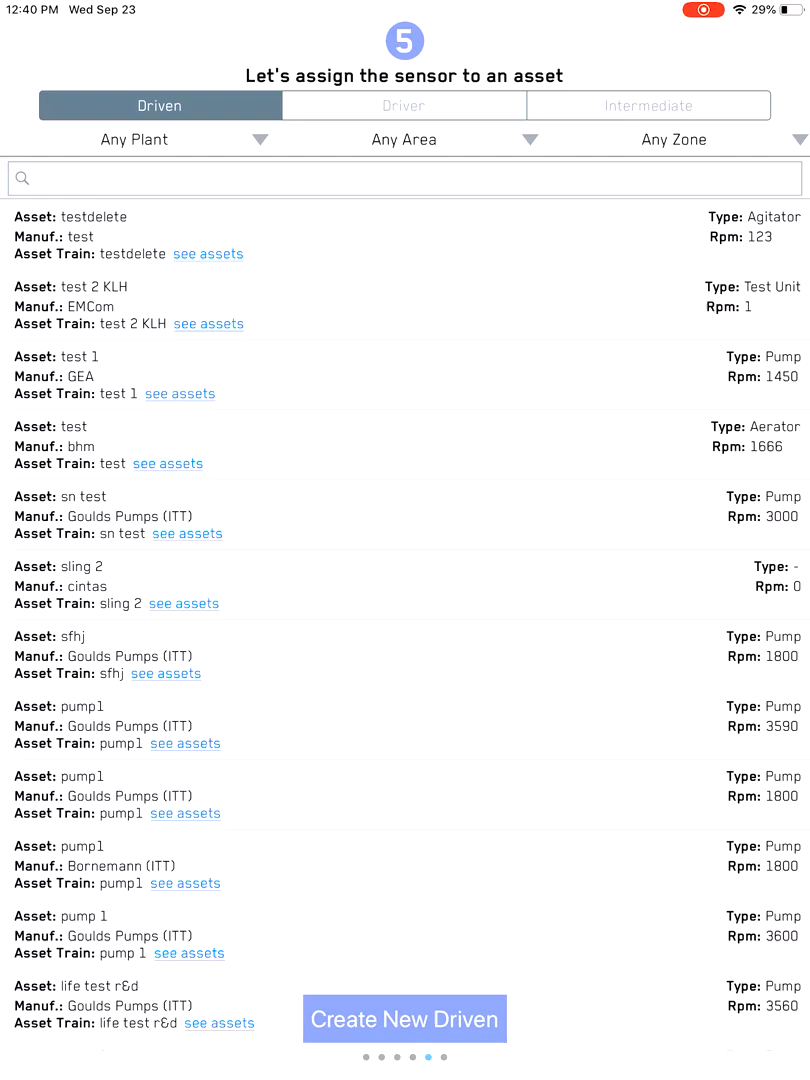
Create a new driven asset for sensor TEST 1
{"action": "left_click", "coordinate": [404, 1019]}
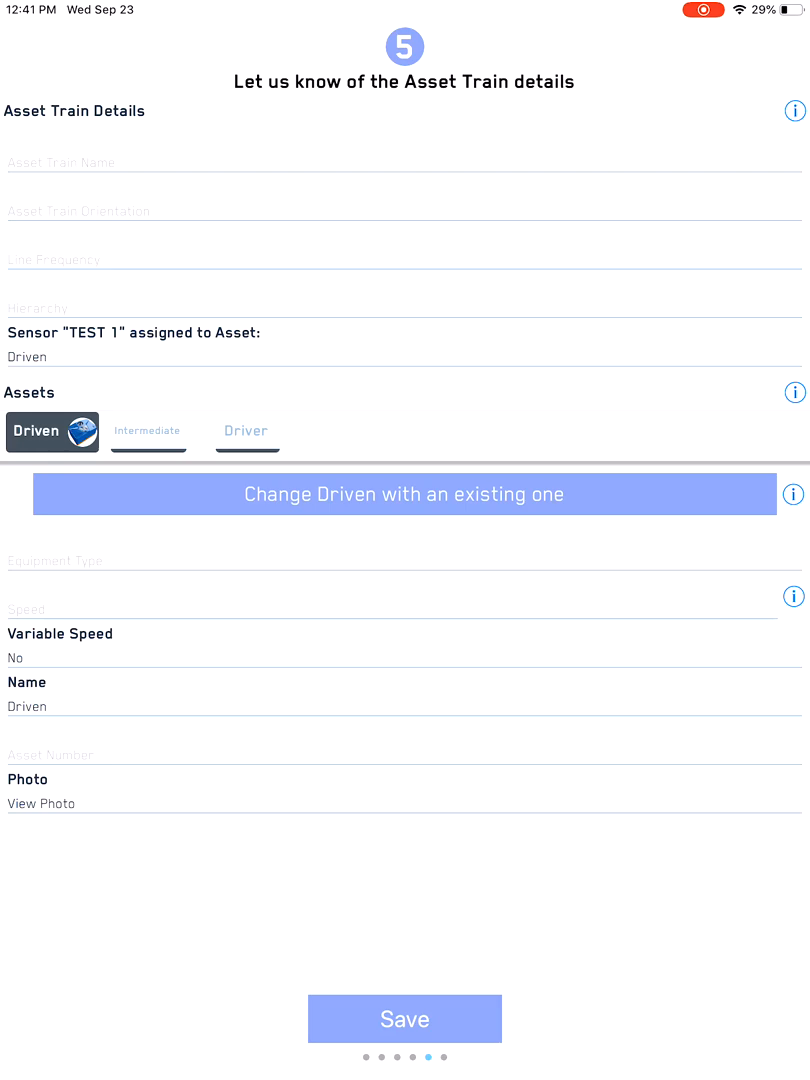
Name the asset train 'pump test' with Horizontal orientation and 60 Hz line frequency
{"action": "left_click", "coordinate": [400, 160]}
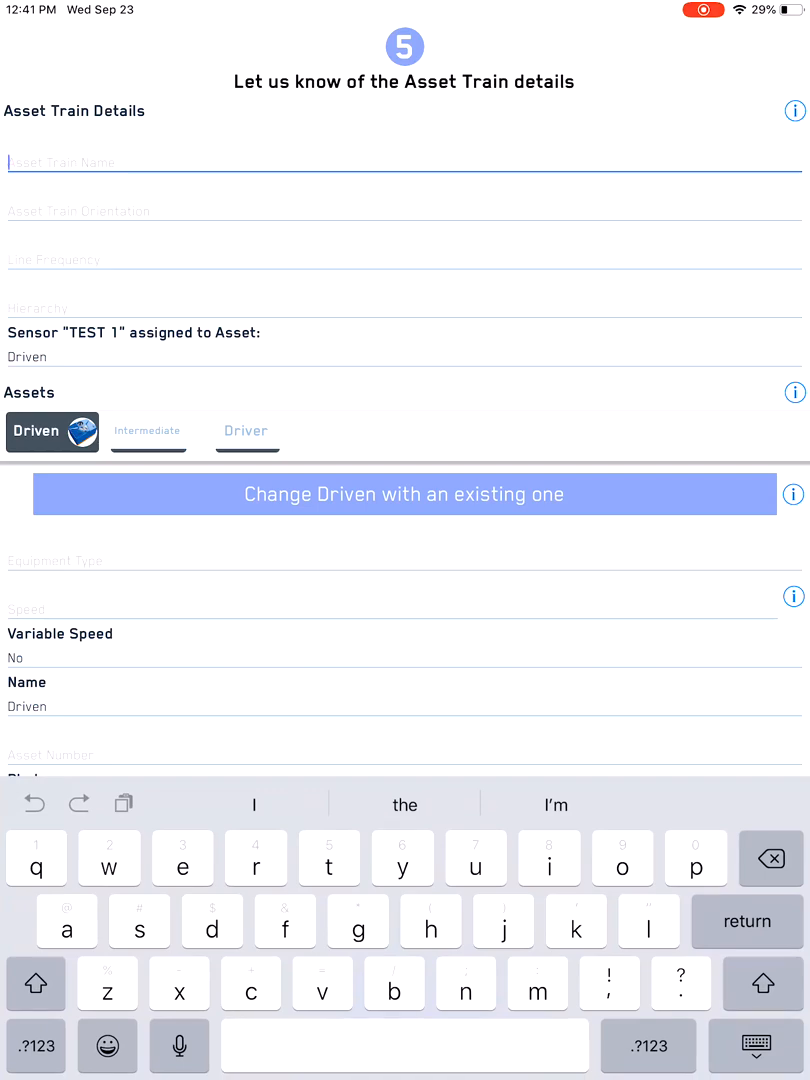
{"action": "type", "text": "pum"}
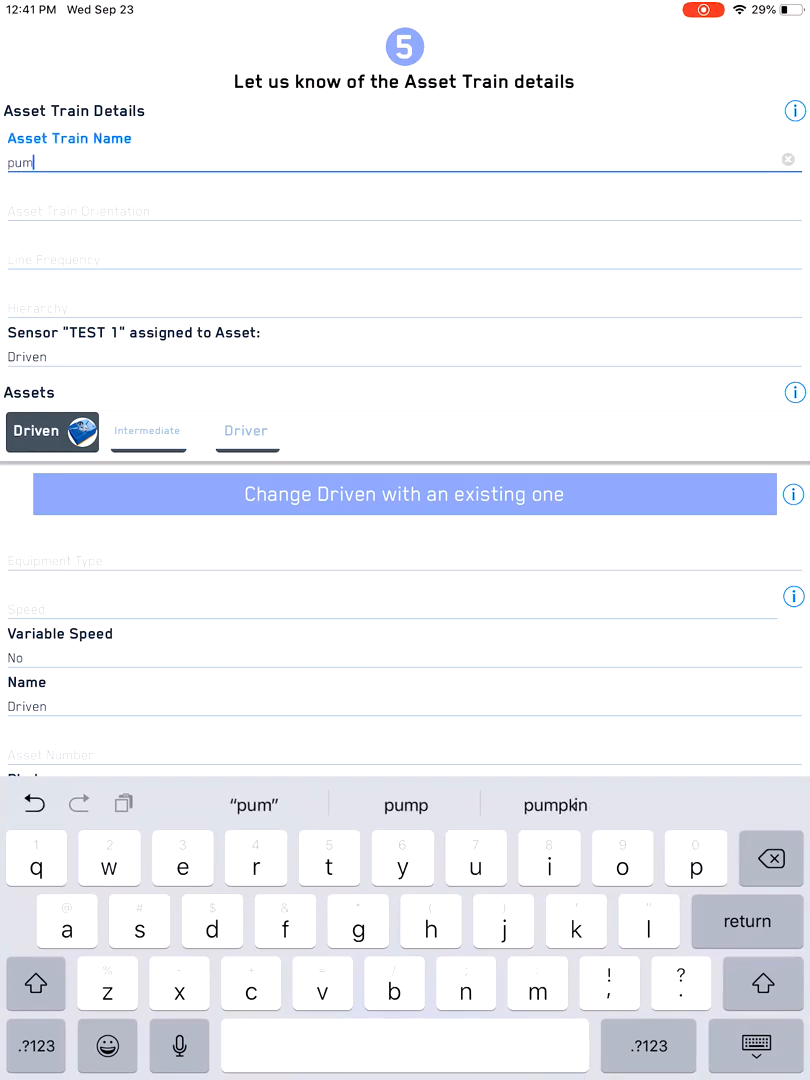
{"action": "type", "text": "p"}
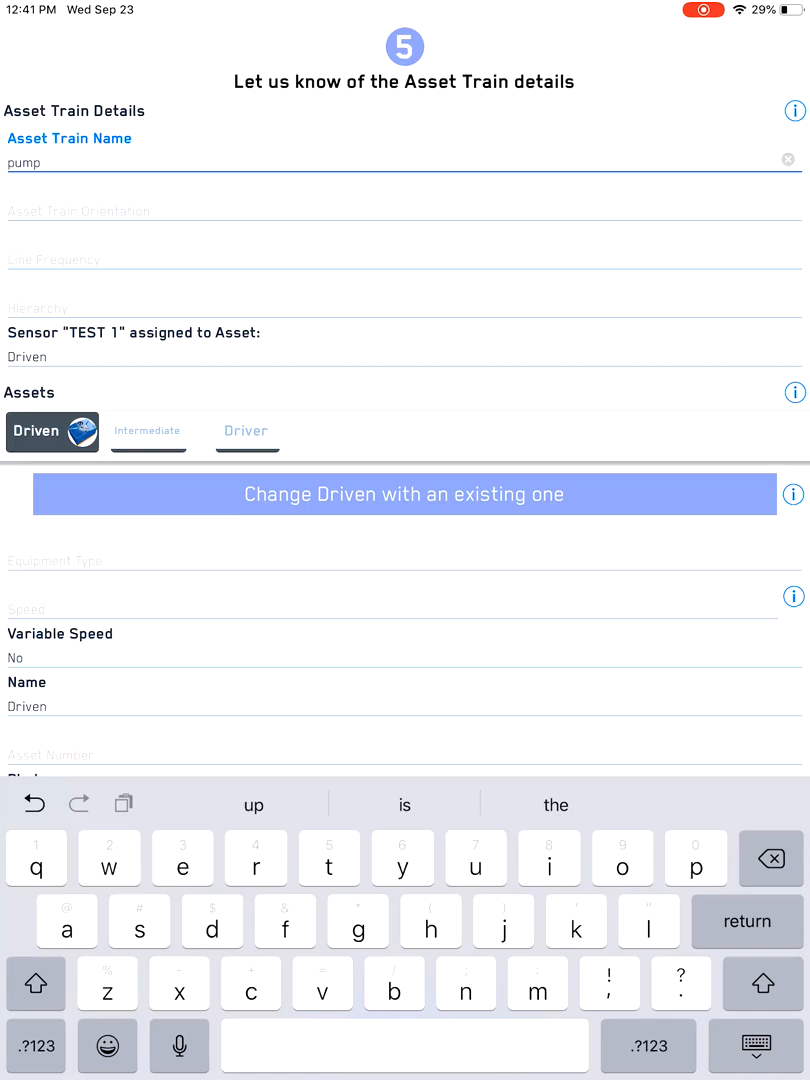
{"action": "type", "text": " te"}
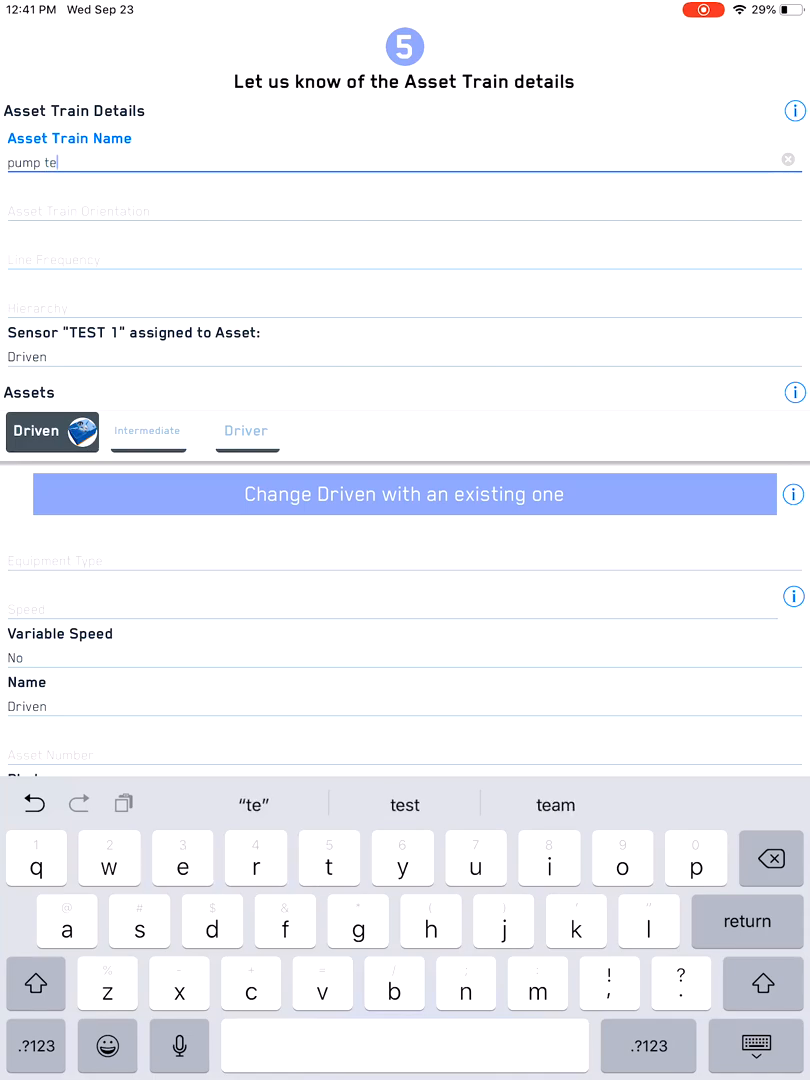
{"action": "type", "text": "st"}
{"action": "left_click", "coordinate": [400, 210]}
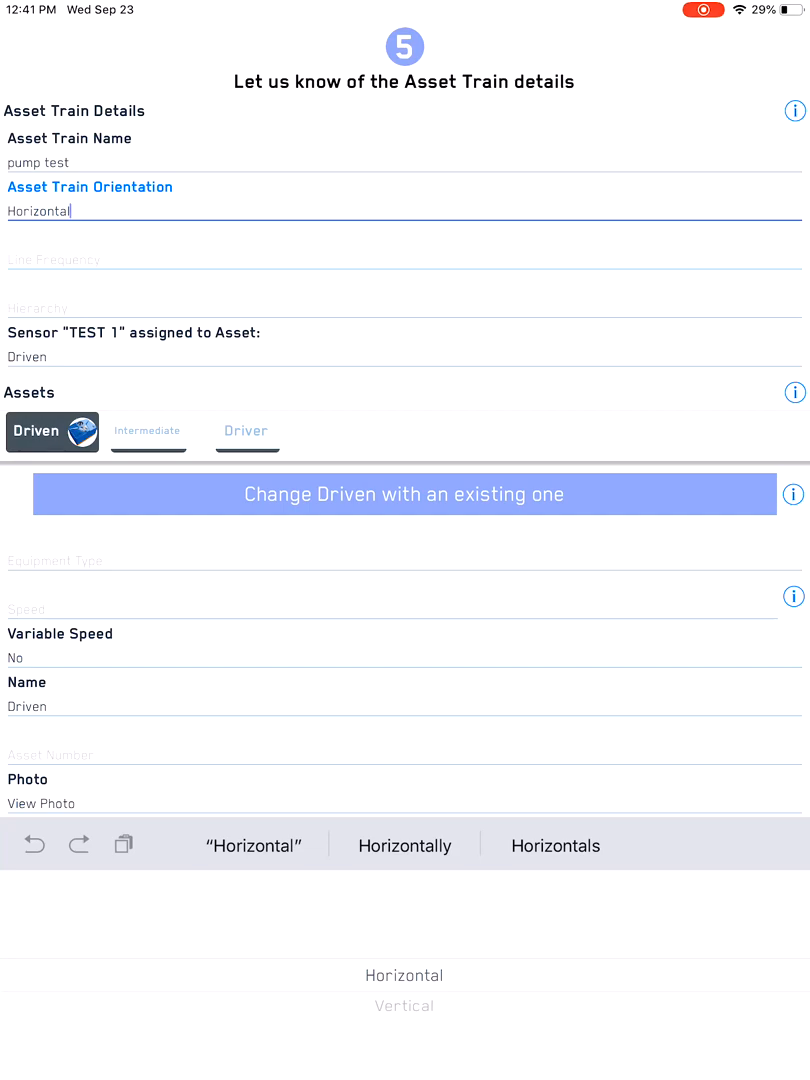
{"action": "left_click", "coordinate": [400, 259]}
{"action": "scroll", "coordinate": [404, 975], "scroll_direction": "down", "scroll_amount": 1}
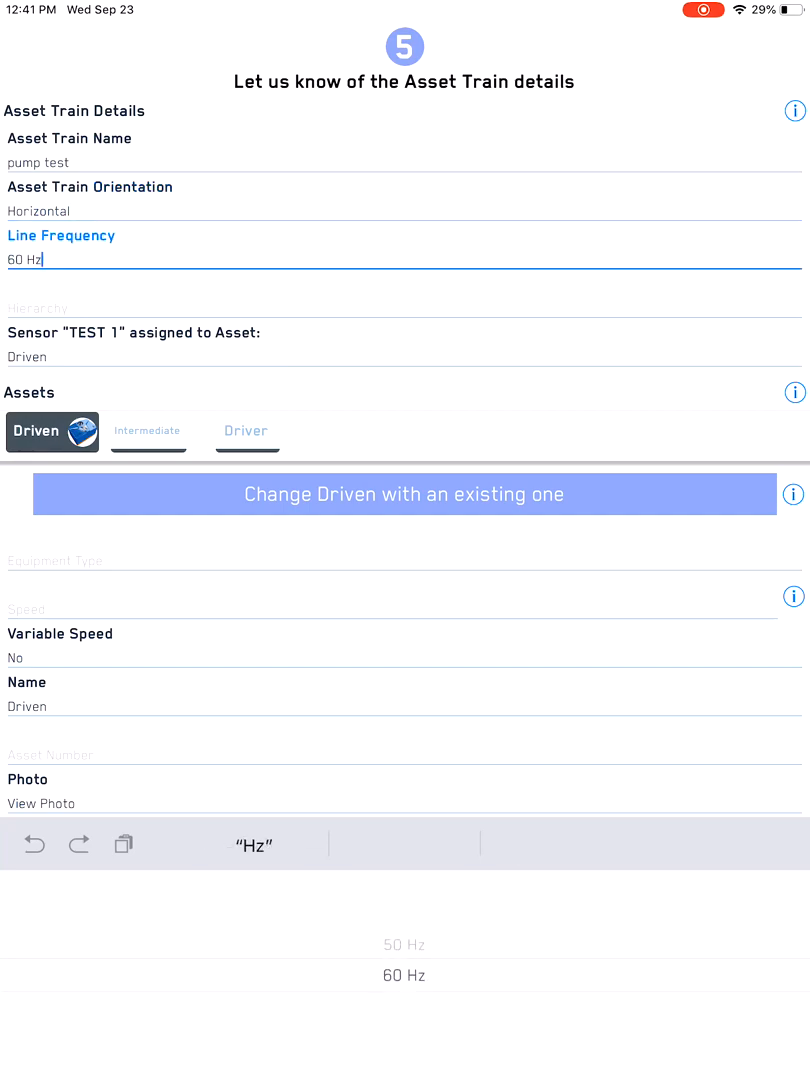
{"action": "left_click", "coordinate": [400, 307]}
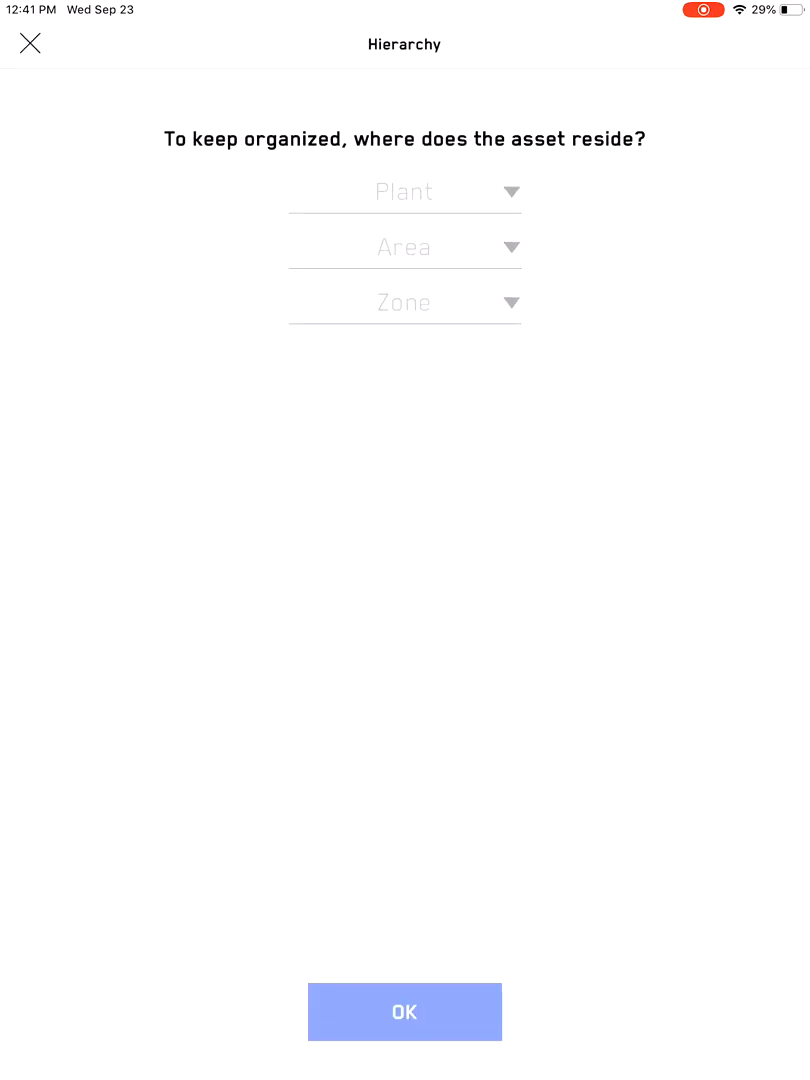
Set the hierarchy to Plant SFO Test, Area Main Office, Zone 2nd Floor and apply it
{"action": "left_click", "coordinate": [404, 191]}
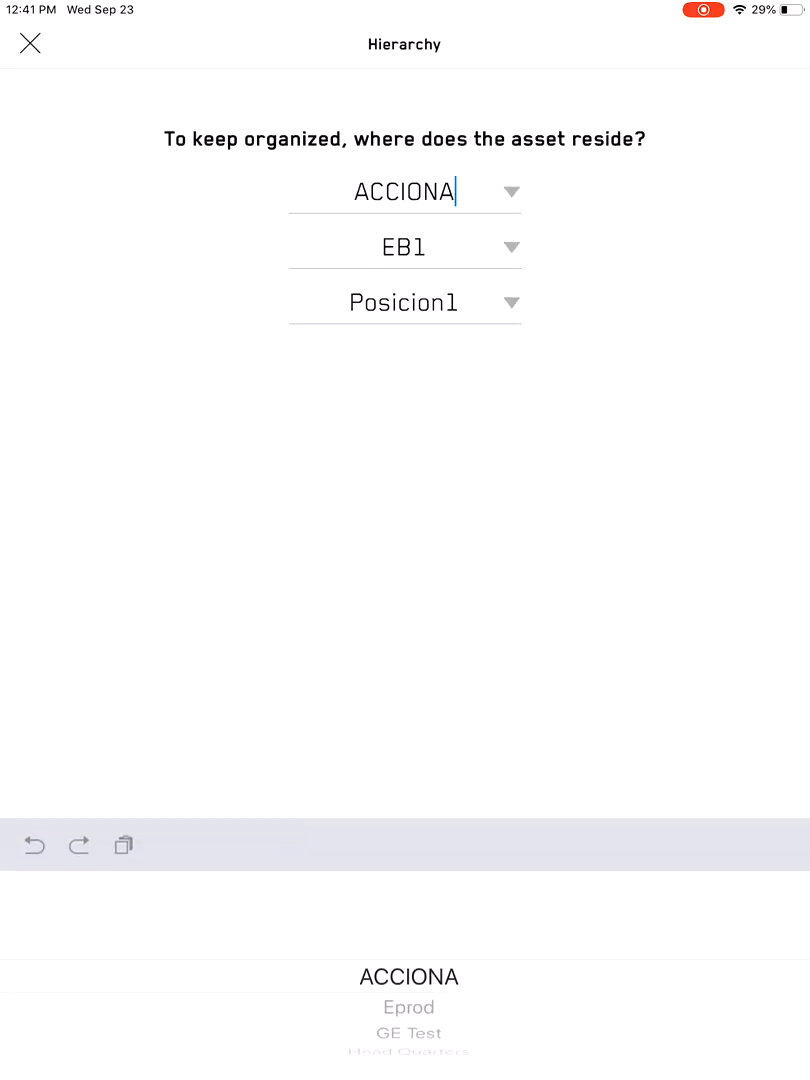
{"action": "scroll", "coordinate": [408, 975], "scroll_direction": "down", "scroll_amount": 3}
{"action": "scroll", "coordinate": [408, 970], "scroll_direction": "down", "scroll_amount": 4}
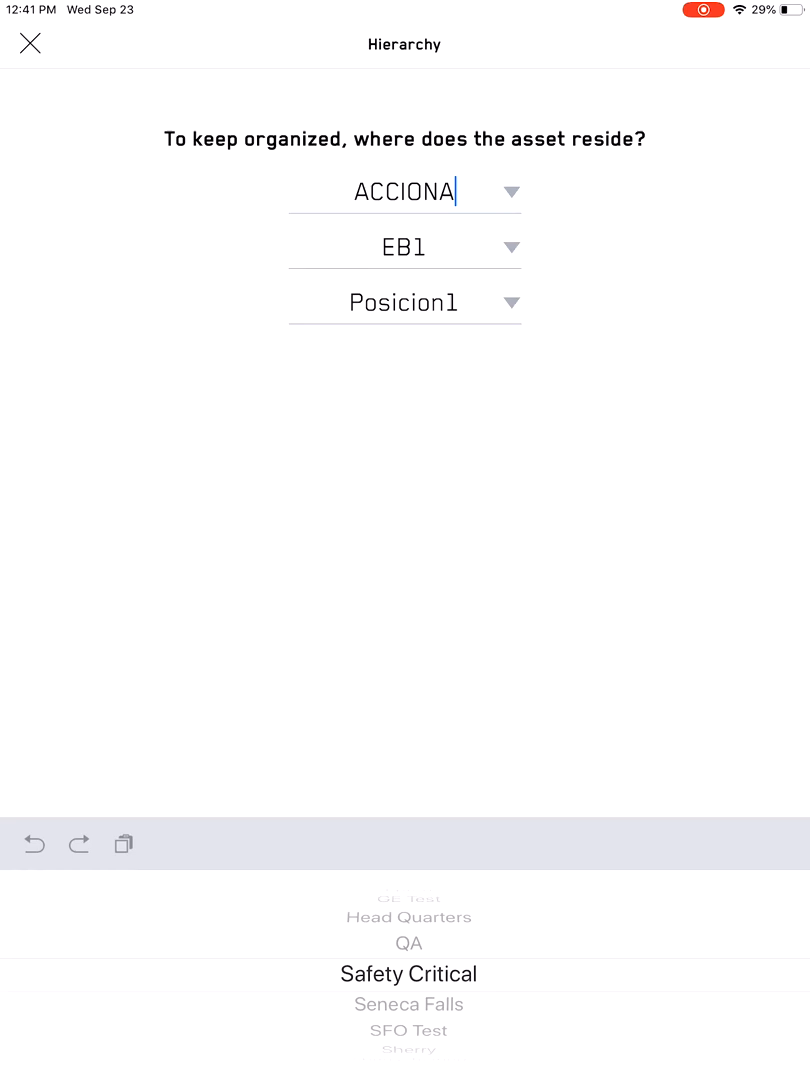
{"action": "left_click", "coordinate": [404, 500]}
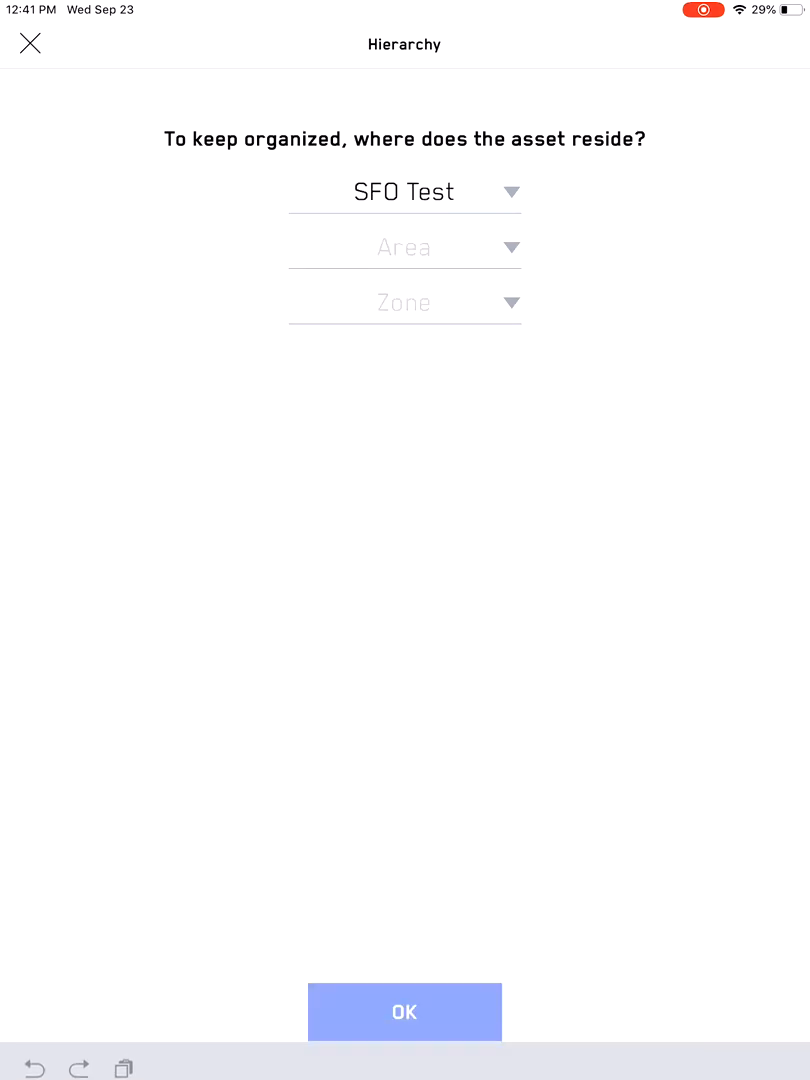
{"action": "left_click", "coordinate": [404, 247]}
{"action": "left_click", "coordinate": [404, 500]}
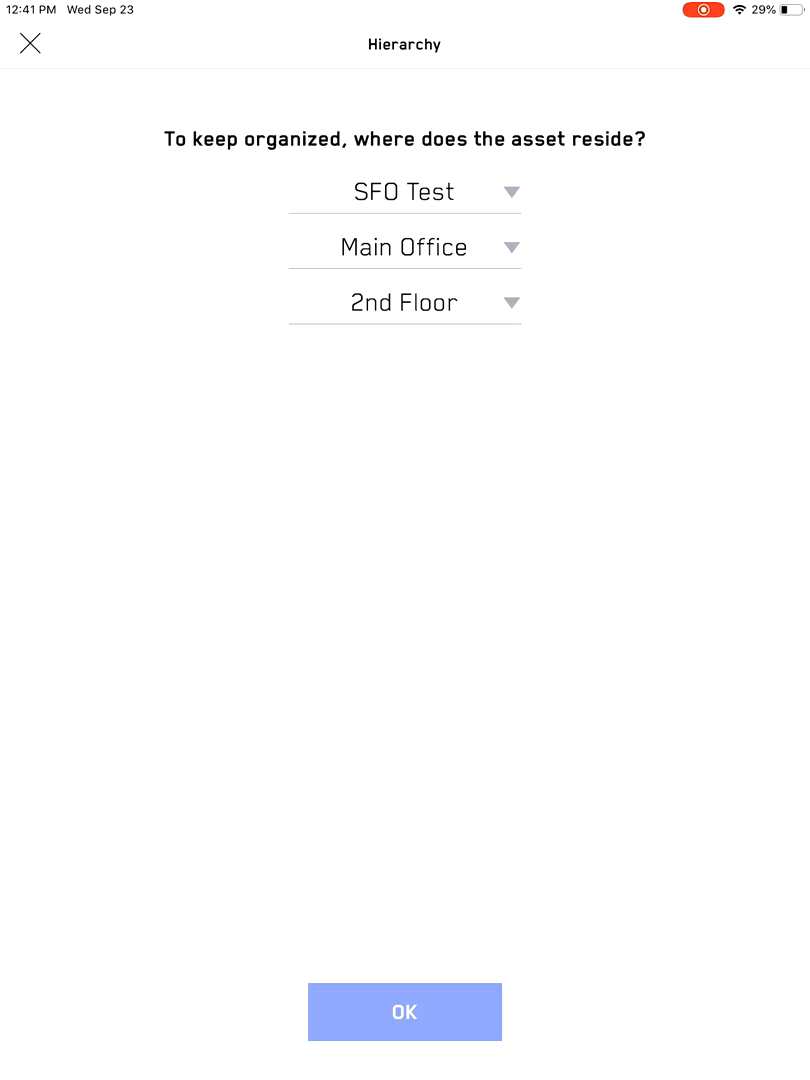
{"action": "left_click", "coordinate": [404, 1011]}
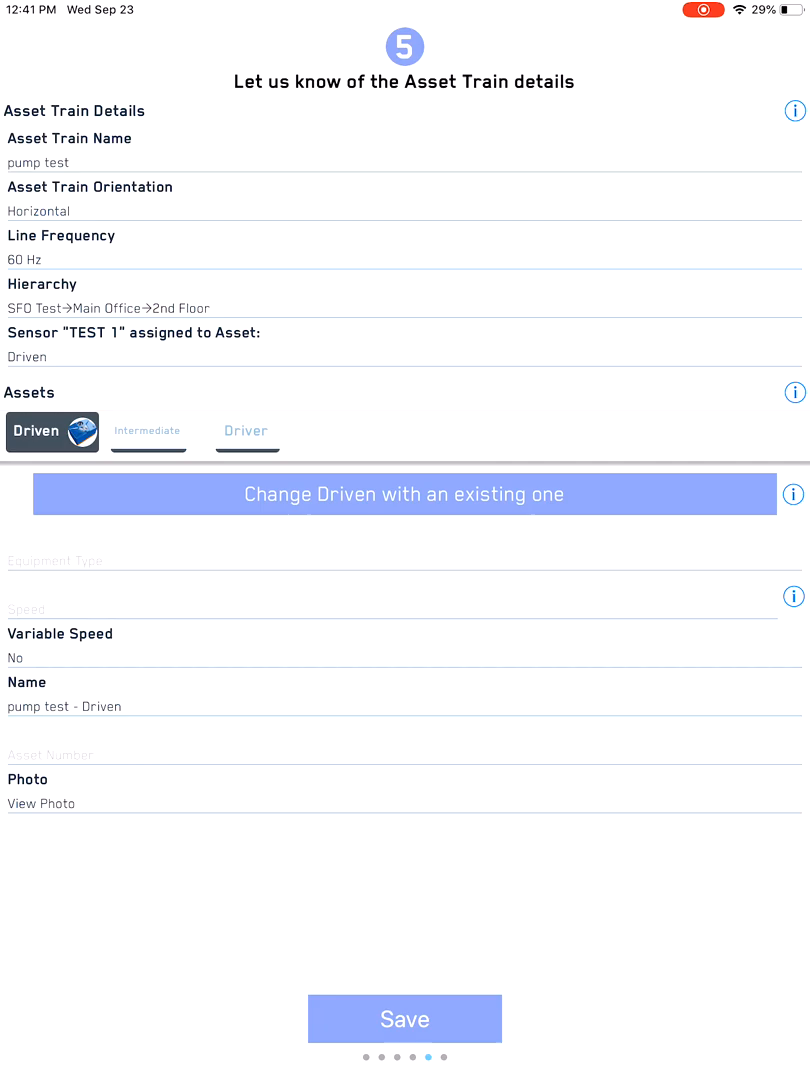
Define the driven asset as a Pump, Centrifugal Pump With Overhung Rotor, All Ball Bearings With Thrust Bearing, speed 1800
{"action": "left_click", "coordinate": [400, 558]}
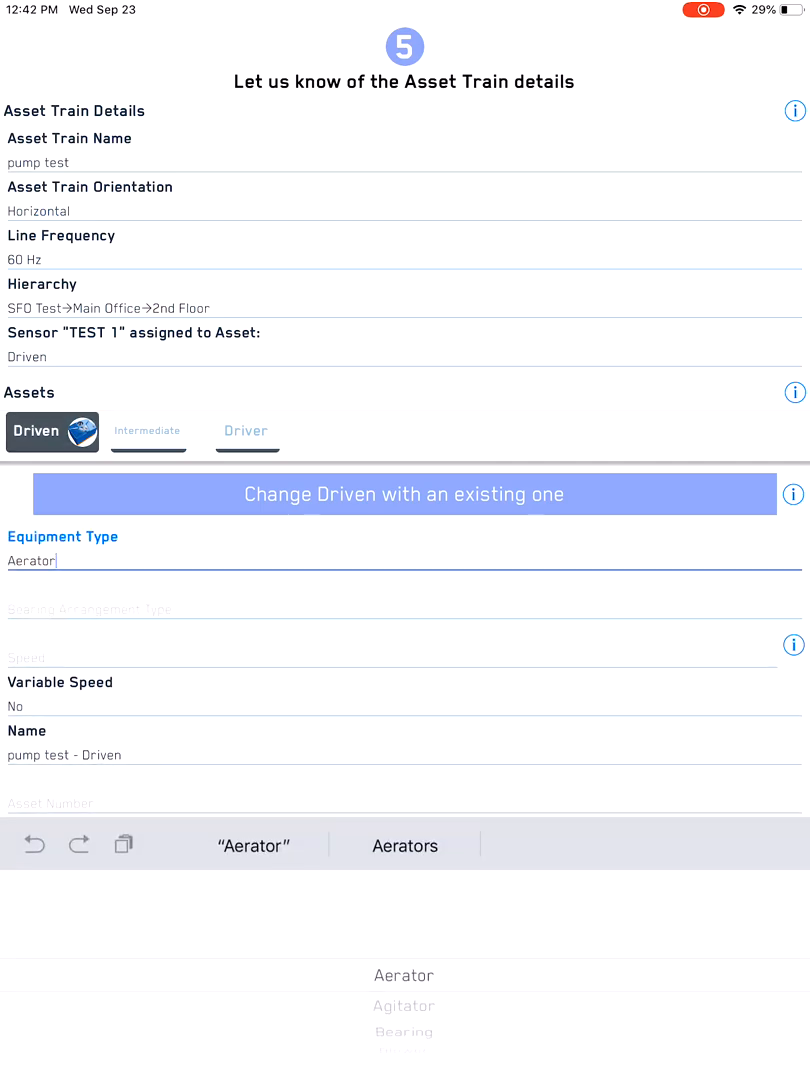
{"action": "scroll", "coordinate": [404, 970], "scroll_direction": "down", "scroll_amount": 5}
{"action": "scroll", "coordinate": [404, 970], "scroll_direction": "down", "scroll_amount": 5}
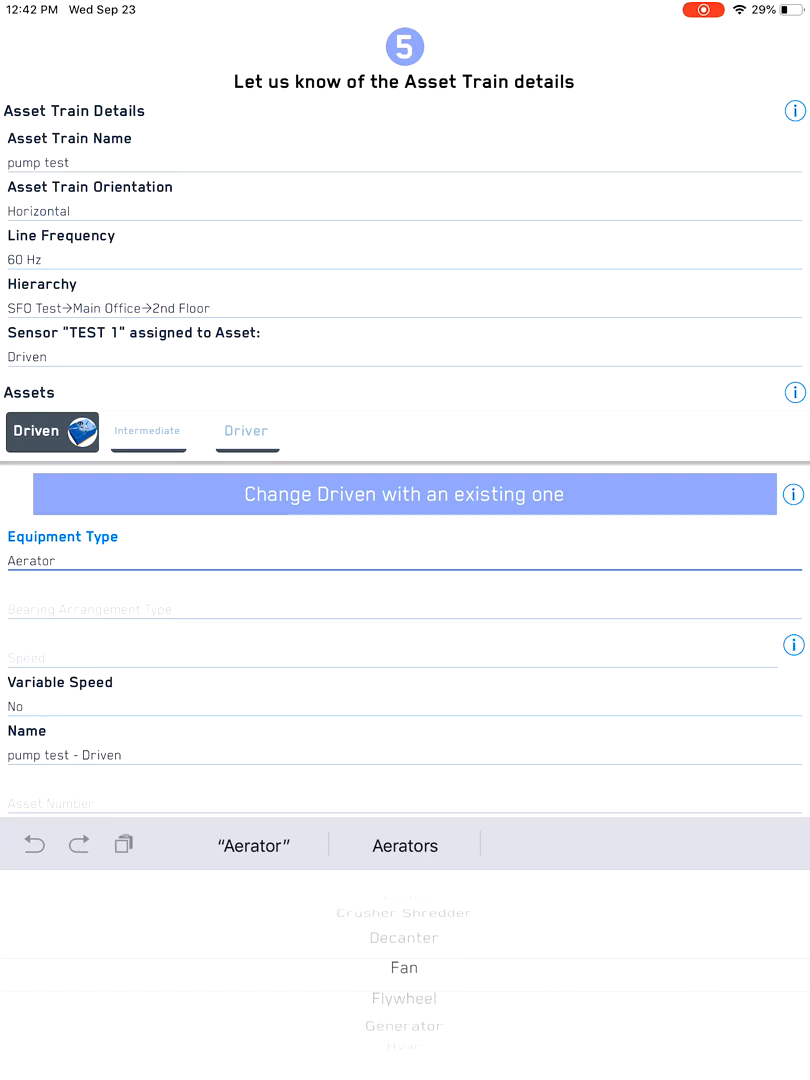
{"action": "scroll", "coordinate": [404, 970], "scroll_direction": "down", "scroll_amount": 3}
{"action": "scroll", "coordinate": [404, 970], "scroll_direction": "down", "scroll_amount": 2}
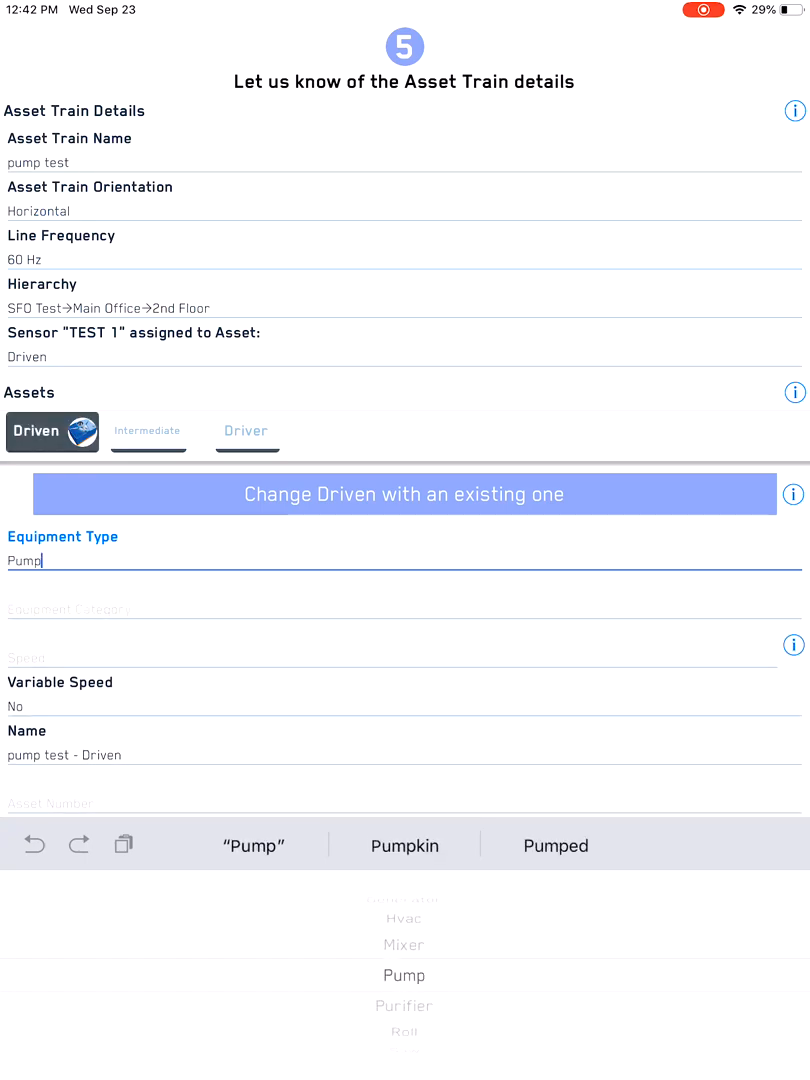
{"action": "left_click", "coordinate": [400, 608]}
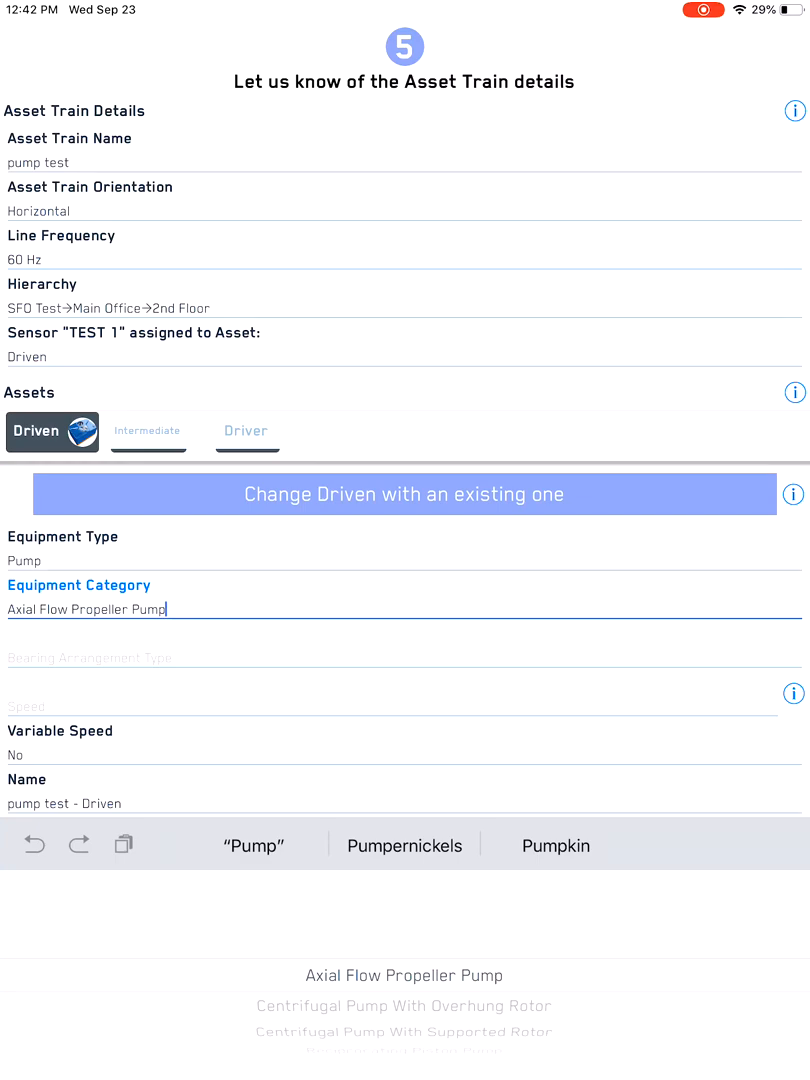
{"action": "scroll", "coordinate": [404, 975], "scroll_direction": "down", "scroll_amount": 1}
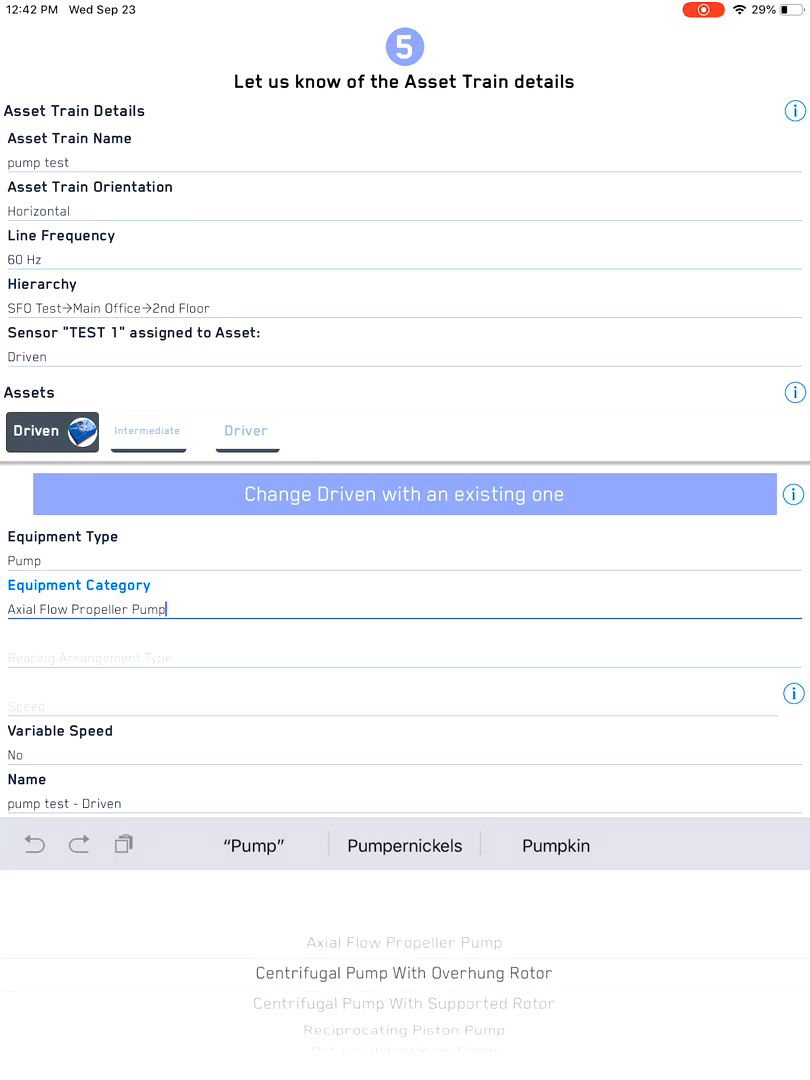
{"action": "scroll", "coordinate": [404, 975], "scroll_direction": "down", "scroll_amount": 3}
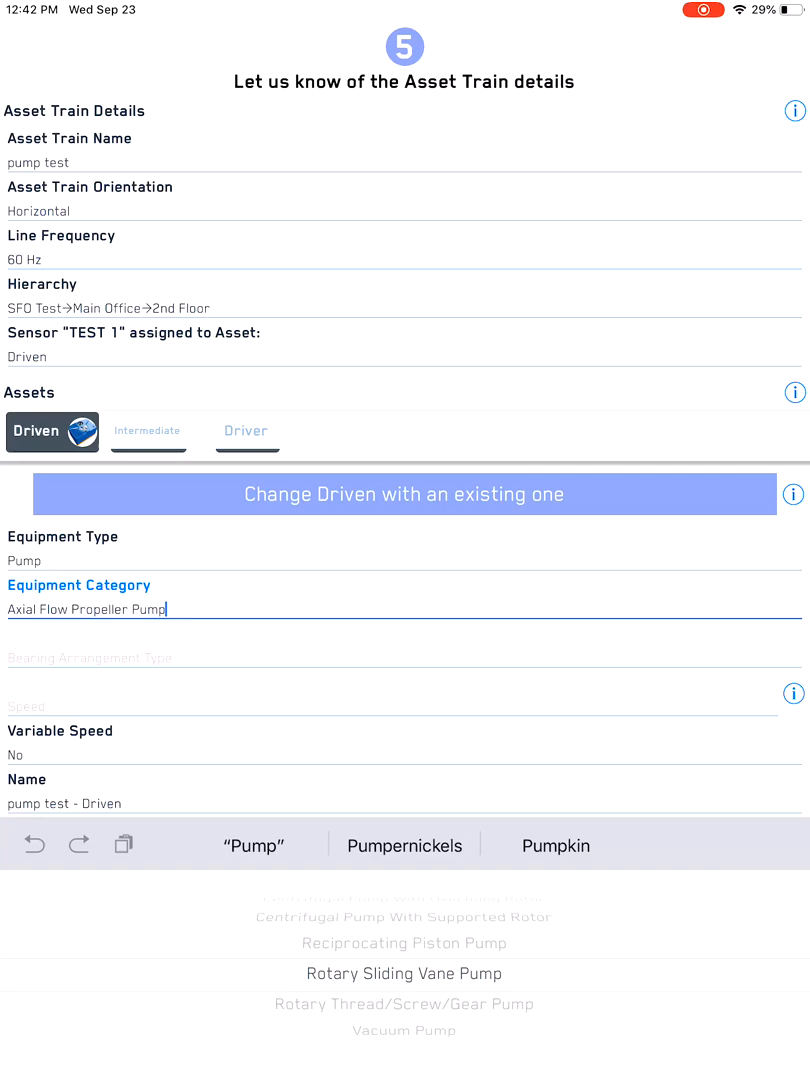
{"action": "scroll", "coordinate": [404, 975], "scroll_direction": "up", "scroll_amount": 3}
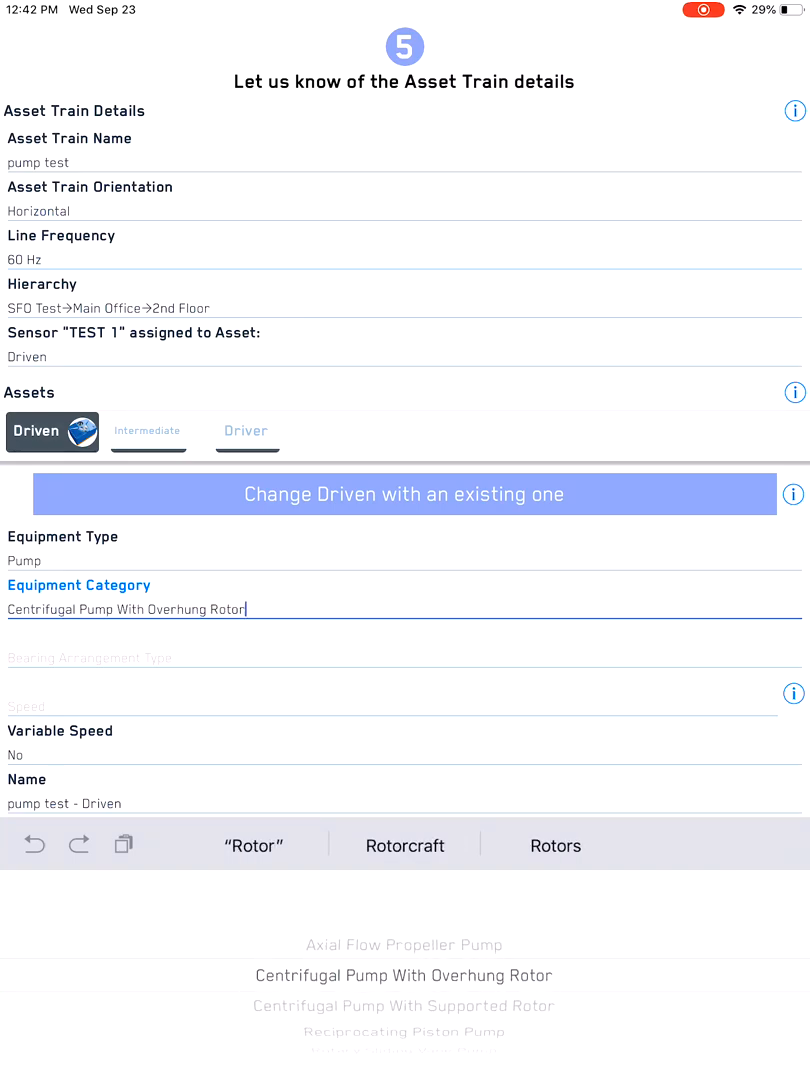
{"action": "left_click", "coordinate": [200, 657]}
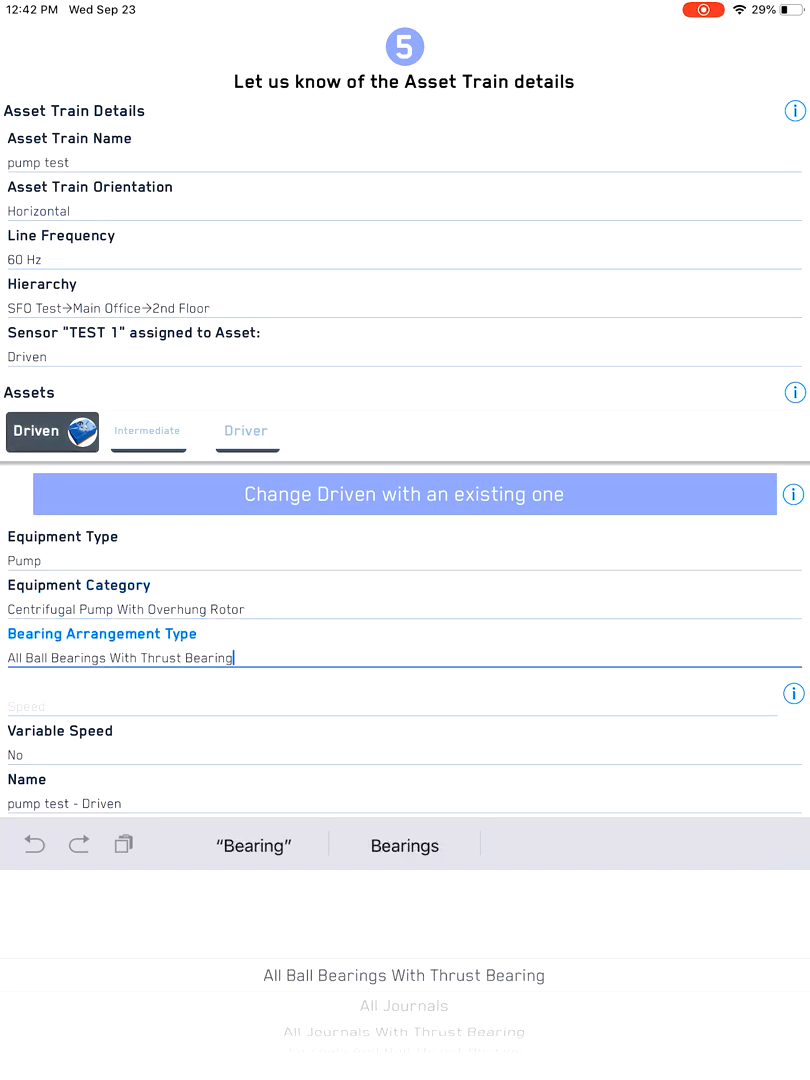
{"action": "scroll", "coordinate": [404, 975], "scroll_direction": "down", "scroll_amount": 1}
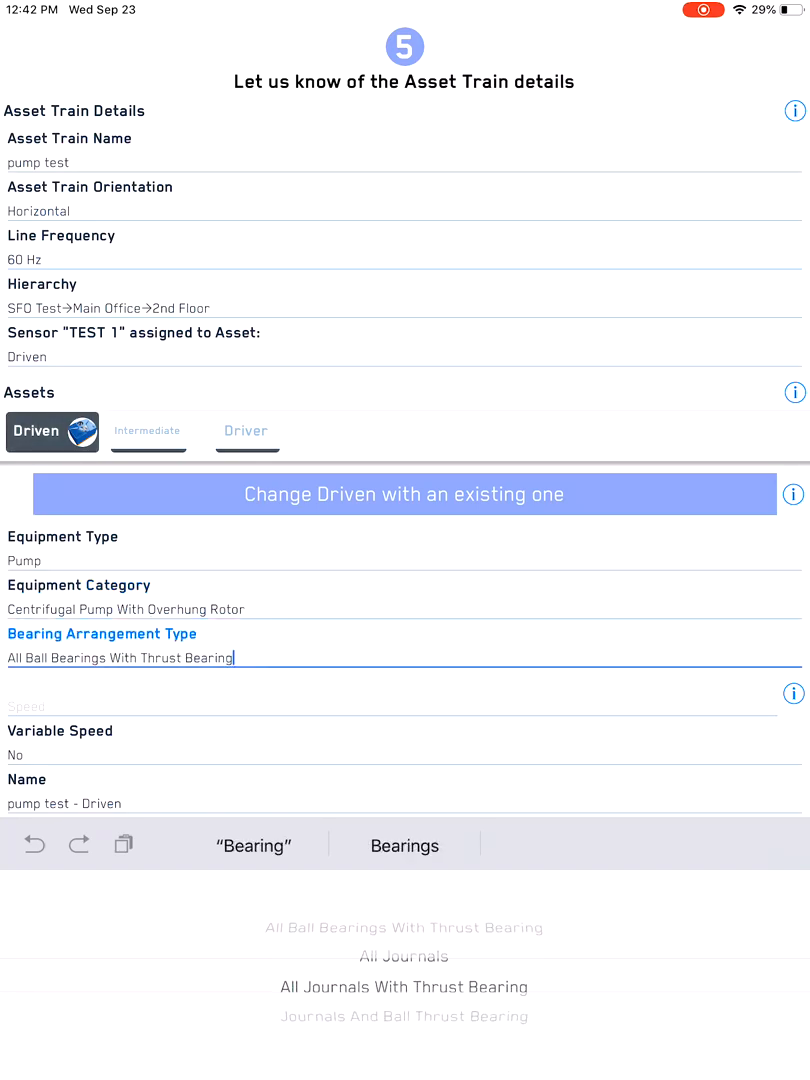
{"action": "scroll", "coordinate": [404, 985], "scroll_direction": "up", "scroll_amount": 2}
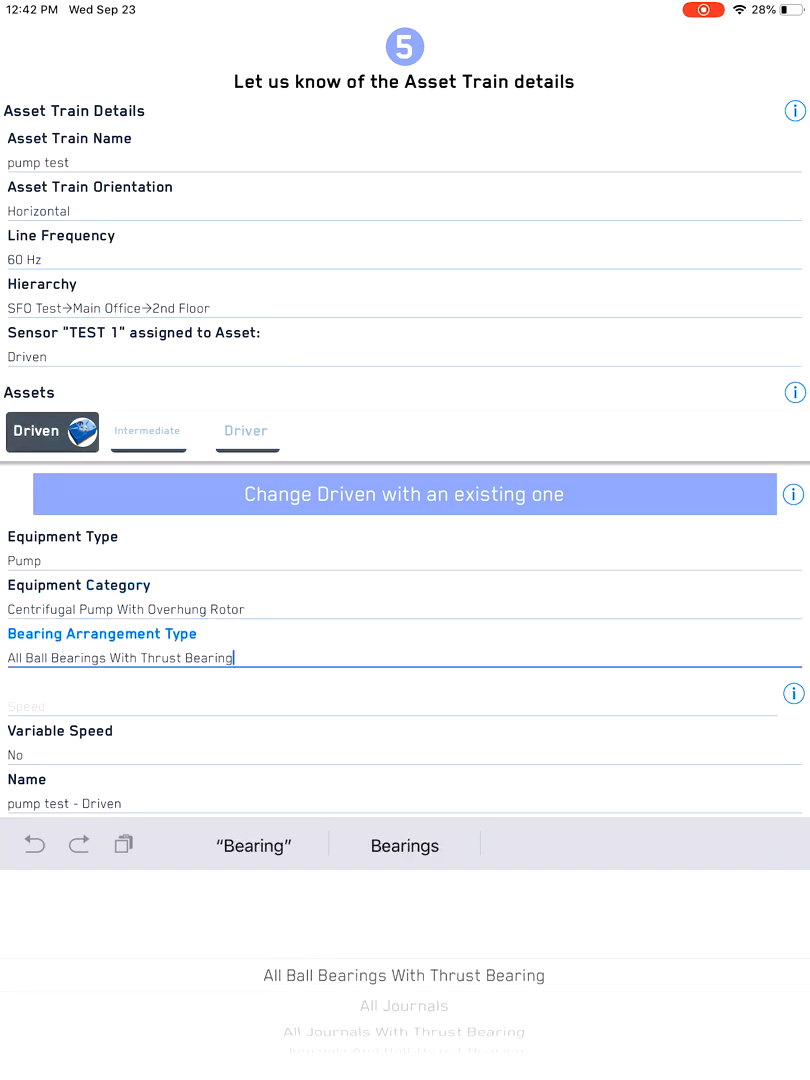
{"action": "left_click", "coordinate": [400, 706]}
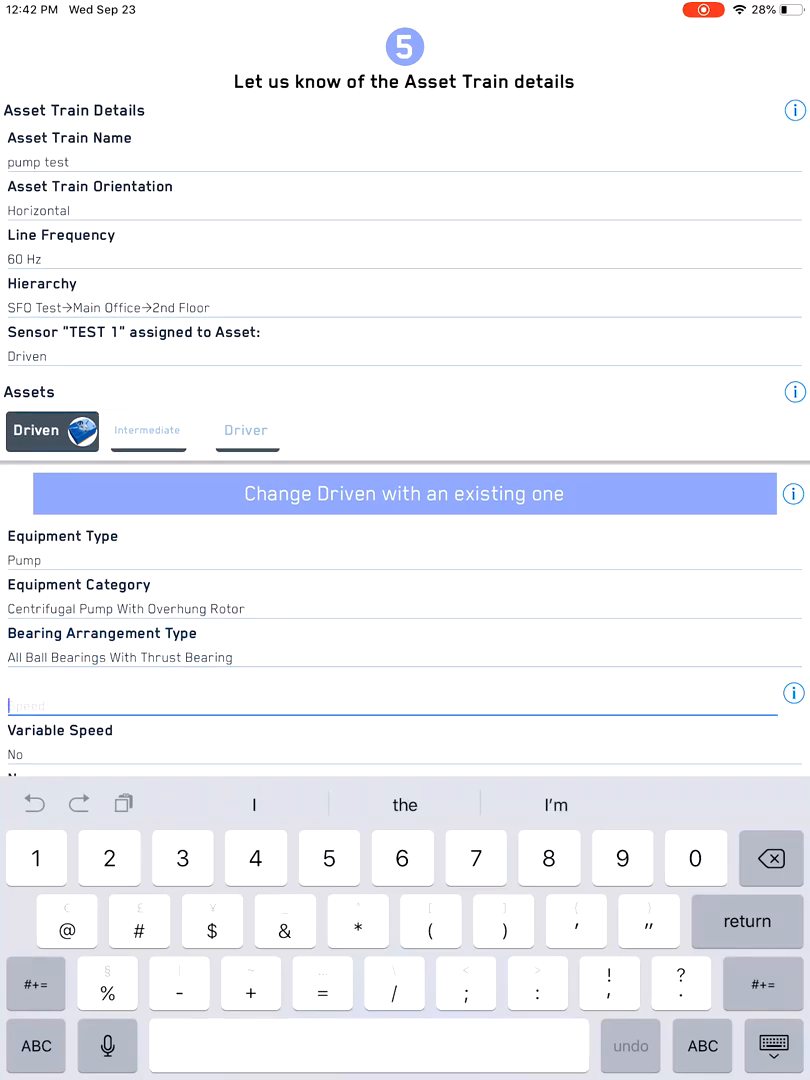
{"action": "type", "text": "180"}
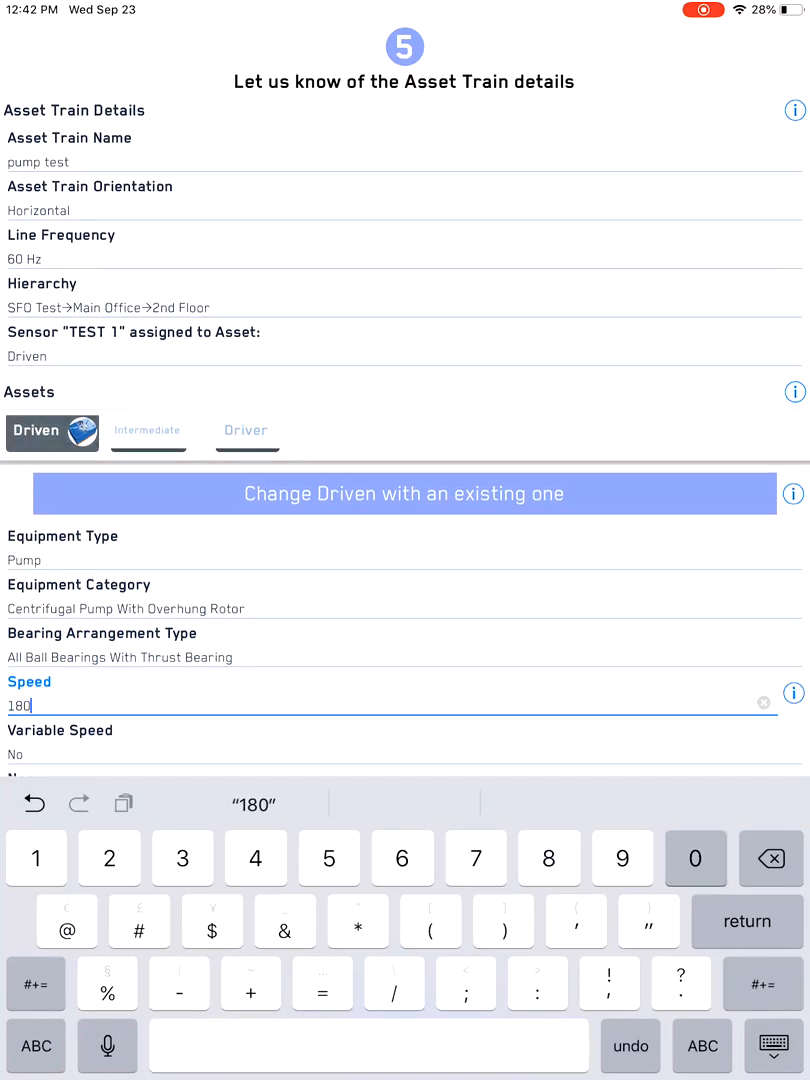
{"action": "type", "text": "0"}
{"action": "scroll", "coordinate": [400, 400], "scroll_direction": "down", "scroll_amount": 5}
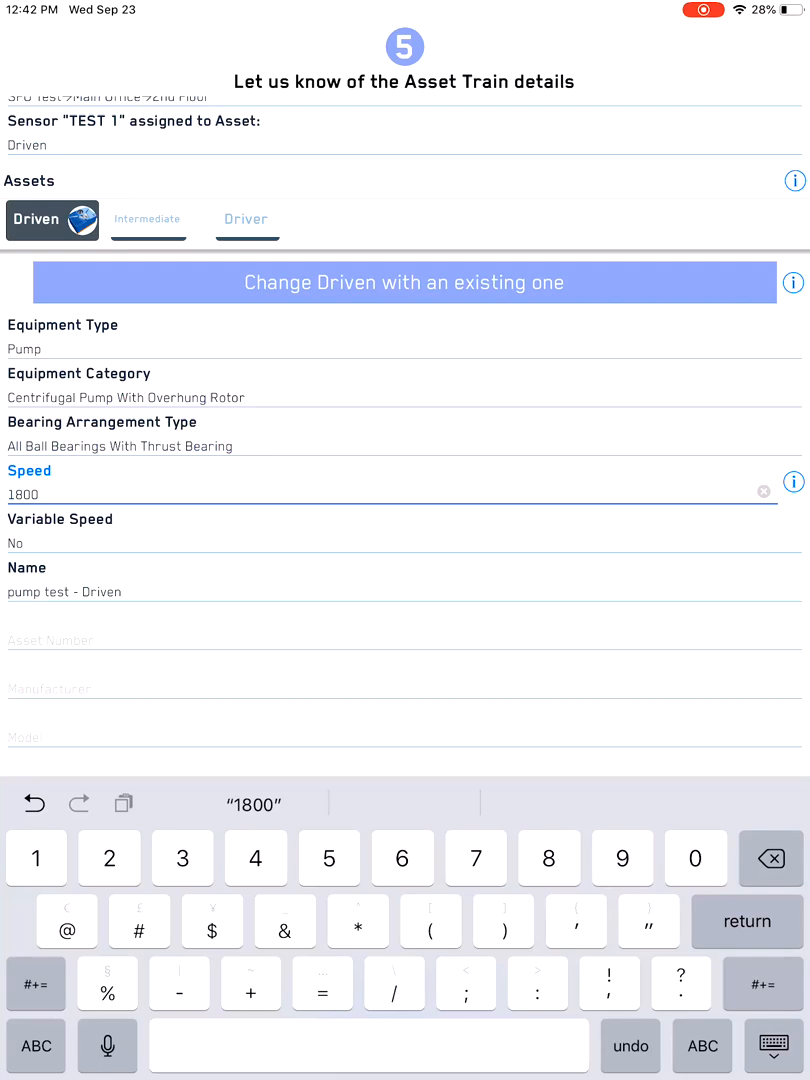
{"action": "scroll", "coordinate": [400, 500], "scroll_direction": "down", "scroll_amount": 5}
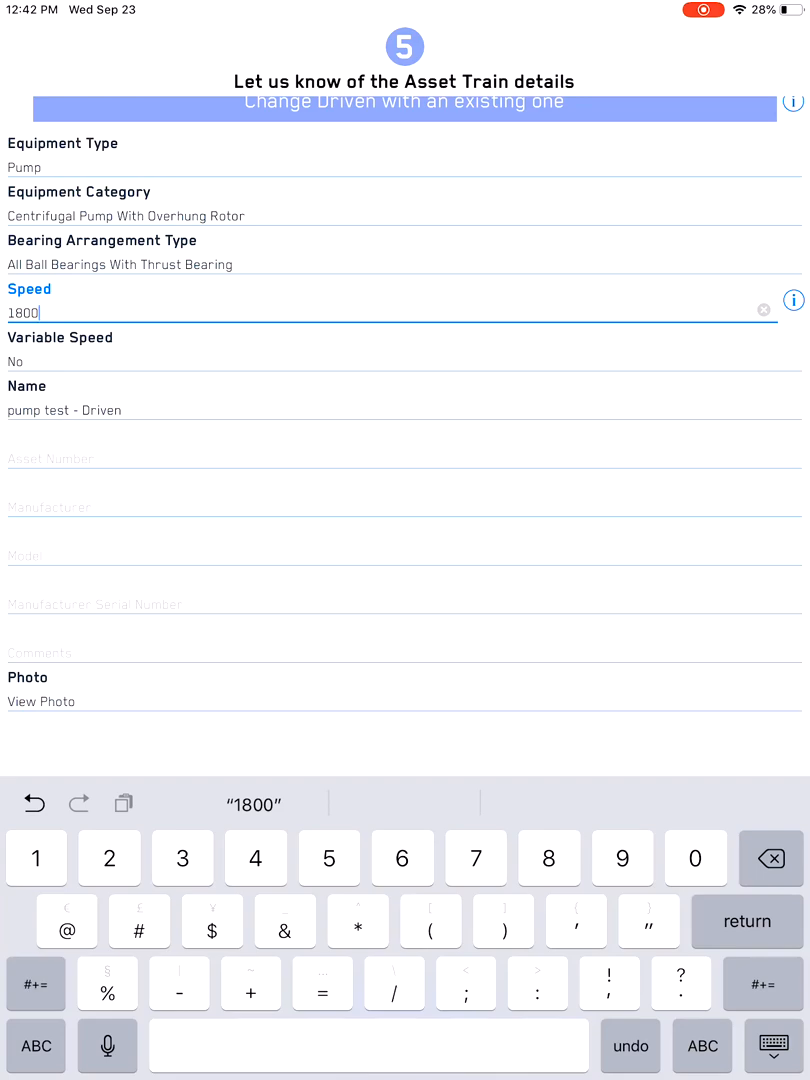
{"action": "scroll", "coordinate": [400, 450], "scroll_direction": "up", "scroll_amount": 4}
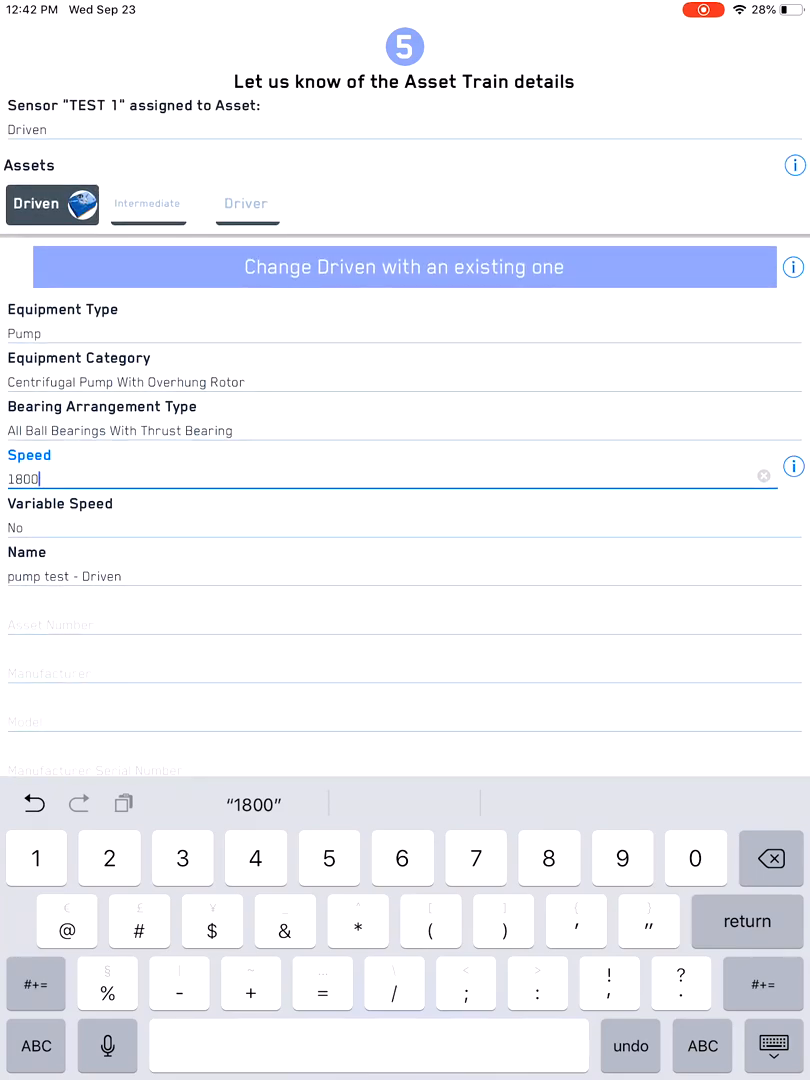
{"action": "scroll", "coordinate": [400, 450], "scroll_direction": "up", "scroll_amount": 4}
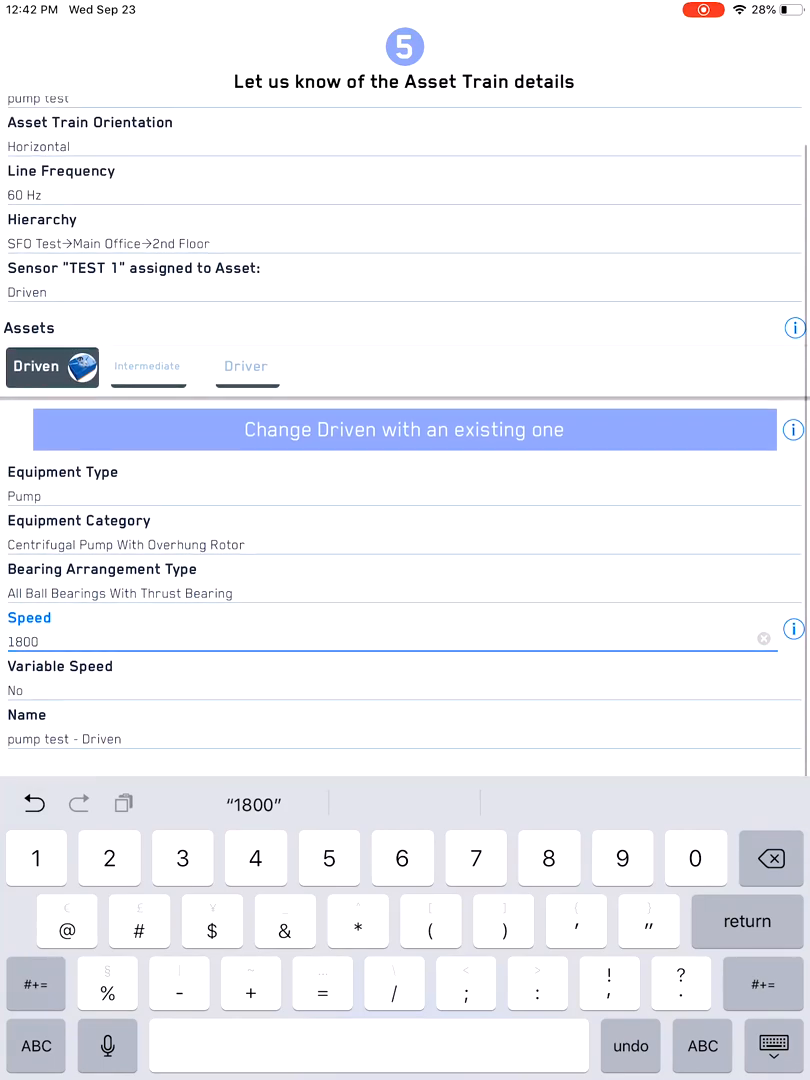
{"action": "scroll", "coordinate": [400, 450], "scroll_direction": "up", "scroll_amount": 1}
{"action": "left_click", "coordinate": [147, 370]}
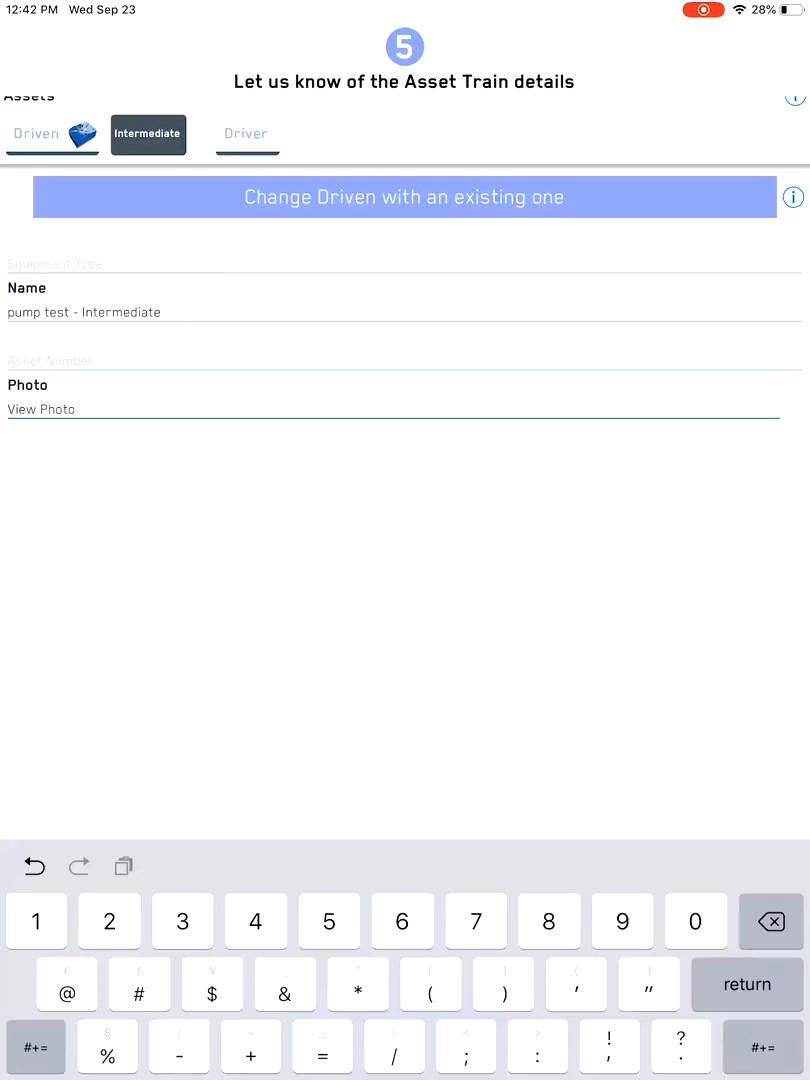
Set the intermediate asset's equipment type to Coupling with category Rigid Coupling
{"action": "left_click", "coordinate": [400, 600]}
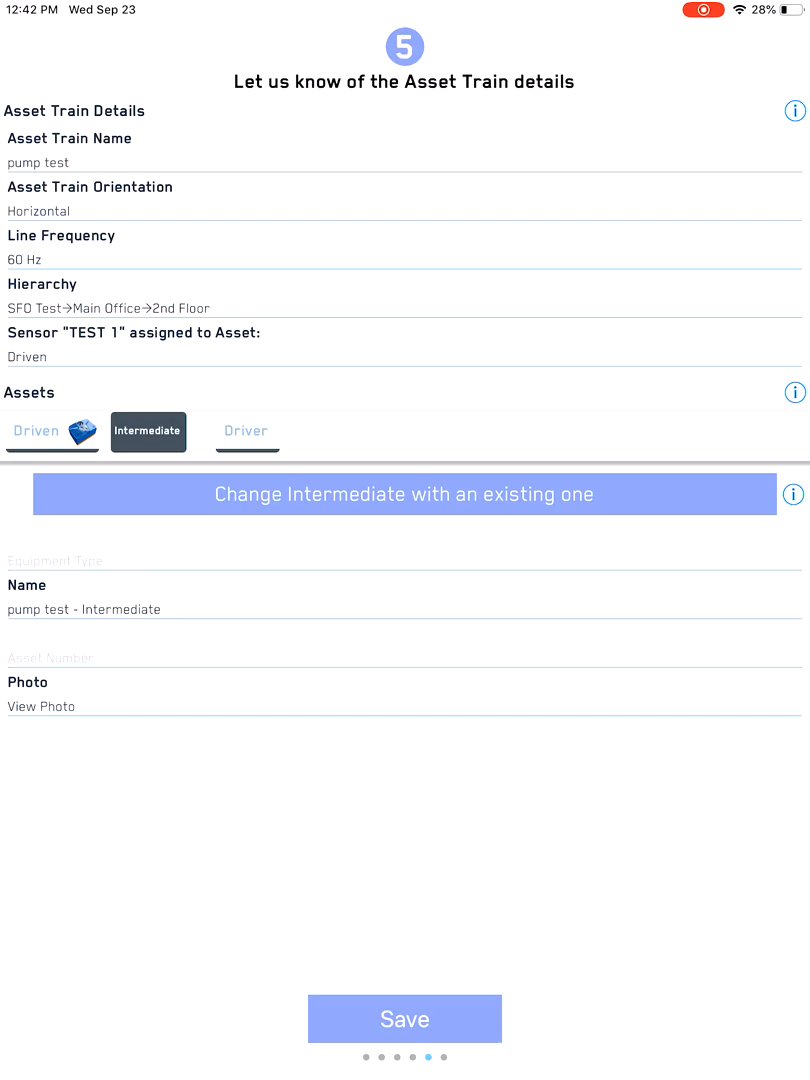
{"action": "left_click", "coordinate": [400, 560]}
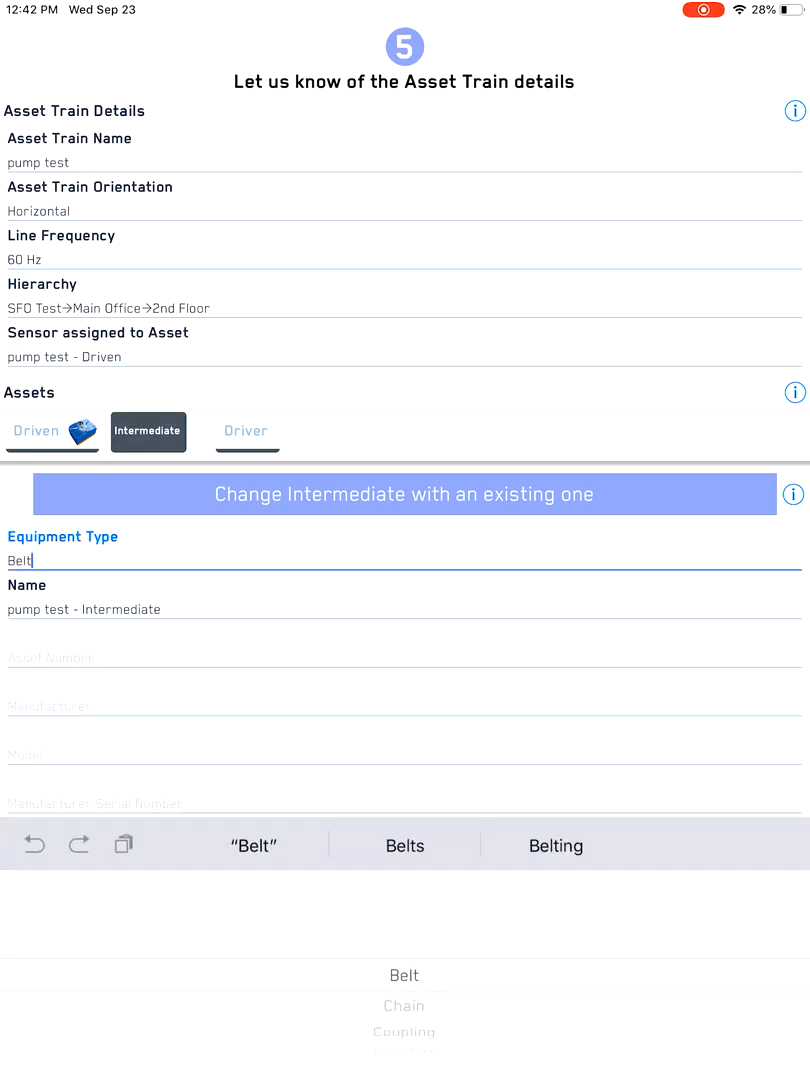
{"action": "scroll", "coordinate": [404, 975], "scroll_direction": "down", "scroll_amount": 2}
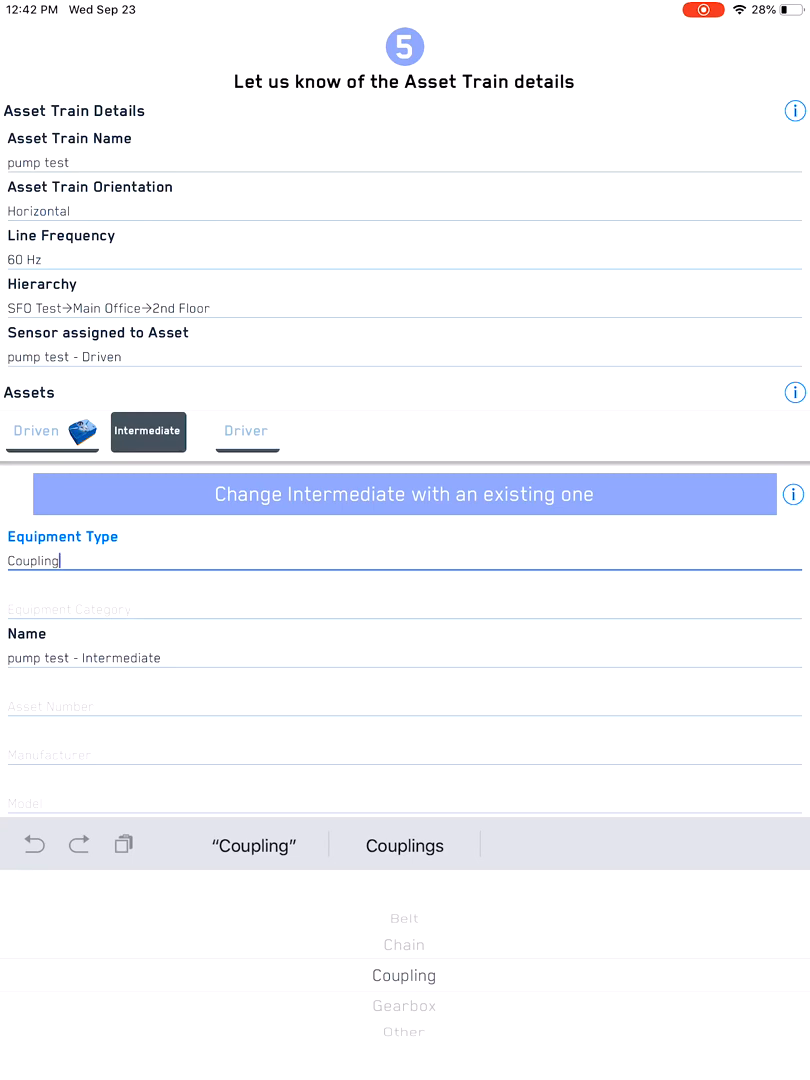
{"action": "left_click", "coordinate": [400, 609]}
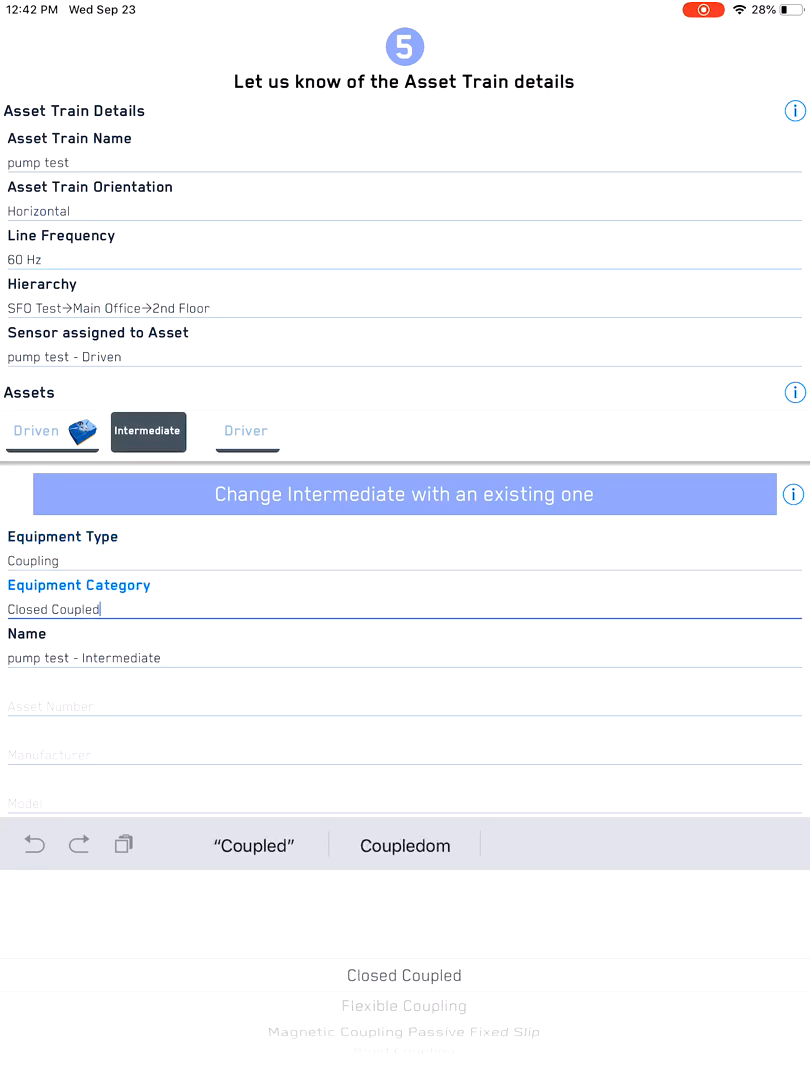
{"action": "scroll", "coordinate": [404, 975], "scroll_direction": "down", "scroll_amount": 2}
{"action": "scroll", "coordinate": [404, 975], "scroll_direction": "down", "scroll_amount": 1}
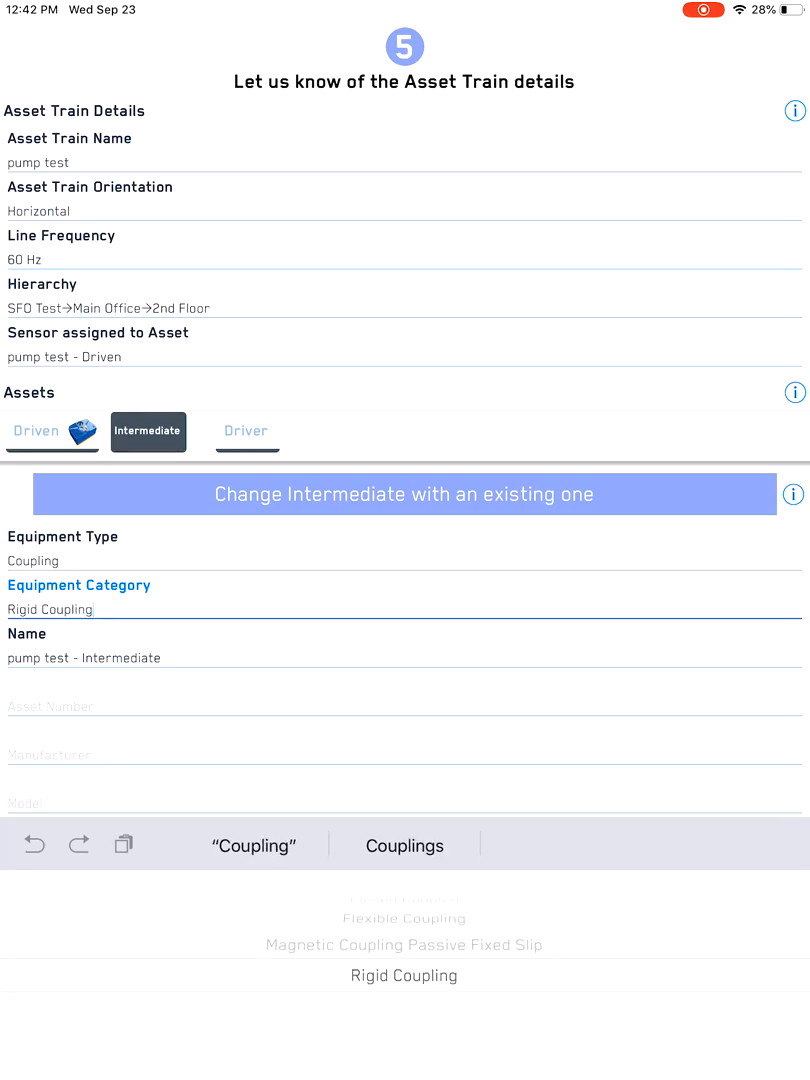
{"action": "scroll", "coordinate": [404, 500], "scroll_direction": "down", "scroll_amount": 2}
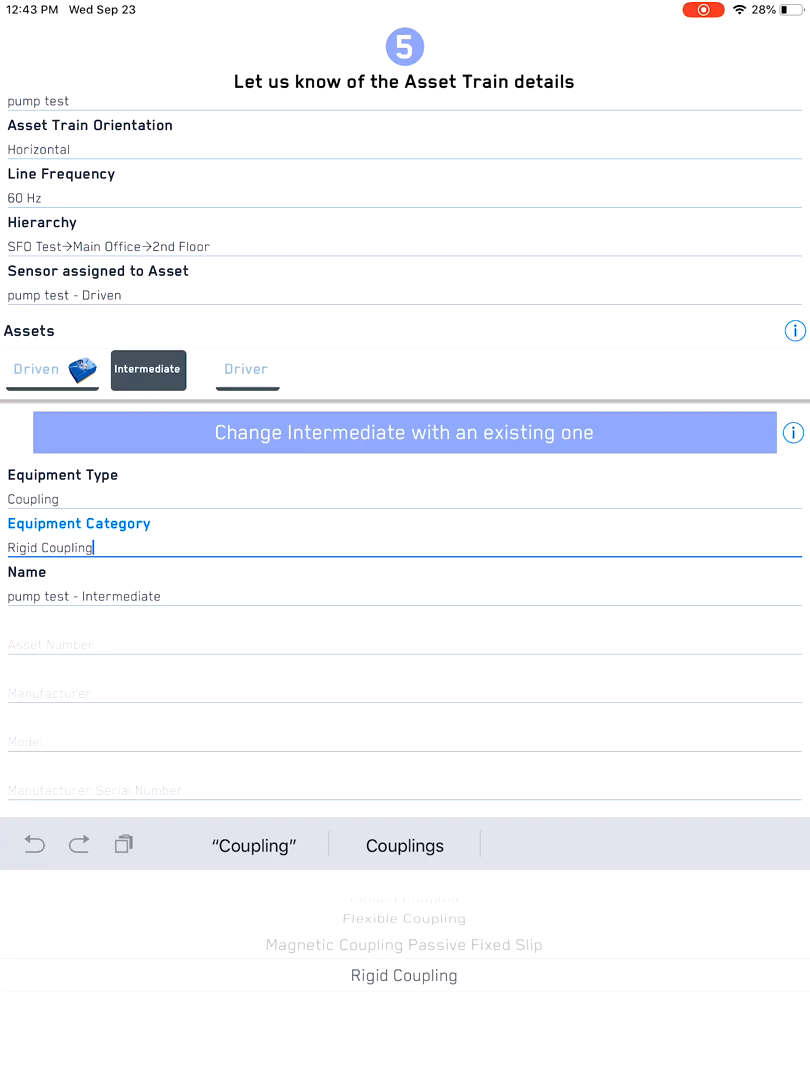
{"action": "left_click", "coordinate": [404, 700]}
Describe the driver as a Motor, AC Motor with its arrangement and bearing types and speed 1800
{"action": "left_click", "coordinate": [246, 432]}
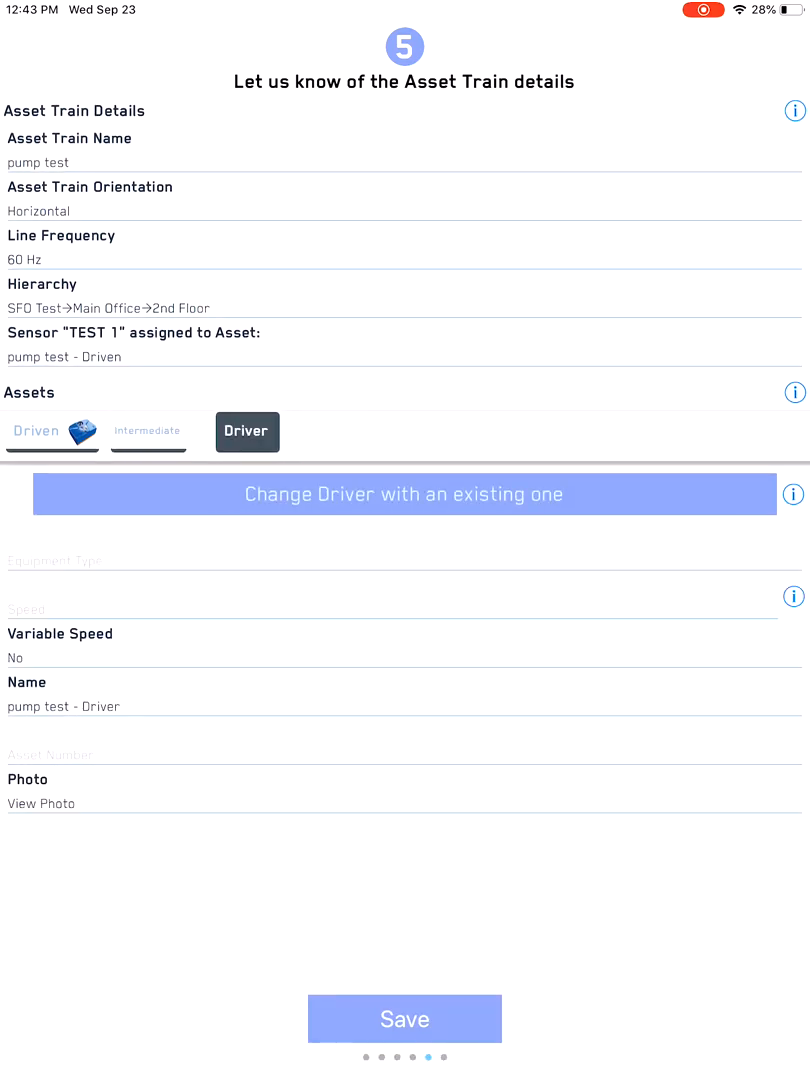
{"action": "left_click", "coordinate": [404, 560]}
{"action": "scroll", "coordinate": [404, 974], "scroll_direction": "down", "scroll_amount": 2}
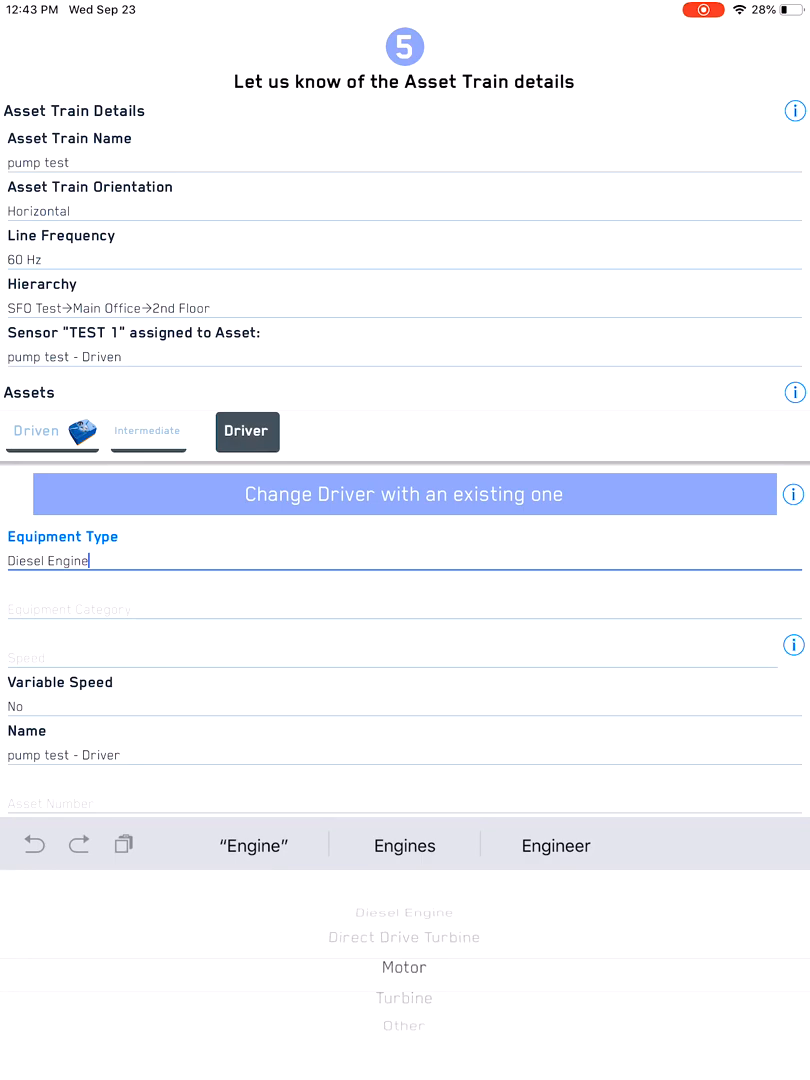
{"action": "left_click", "coordinate": [404, 609]}
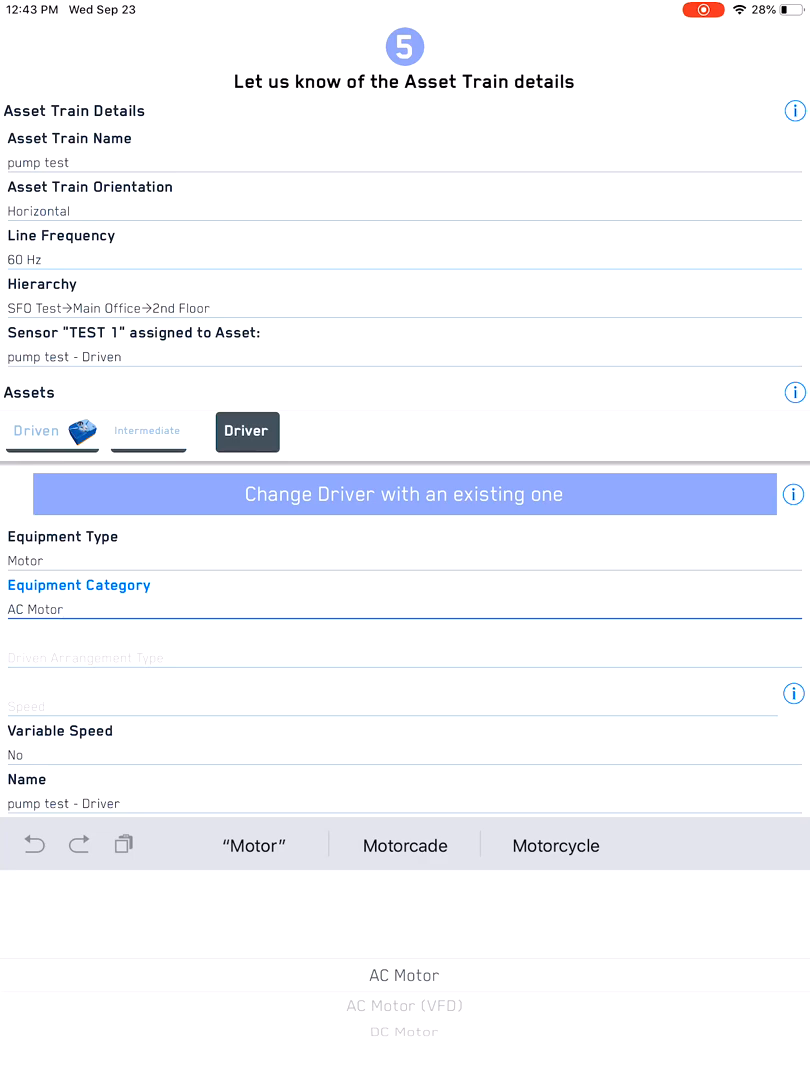
{"action": "left_click", "coordinate": [404, 657]}
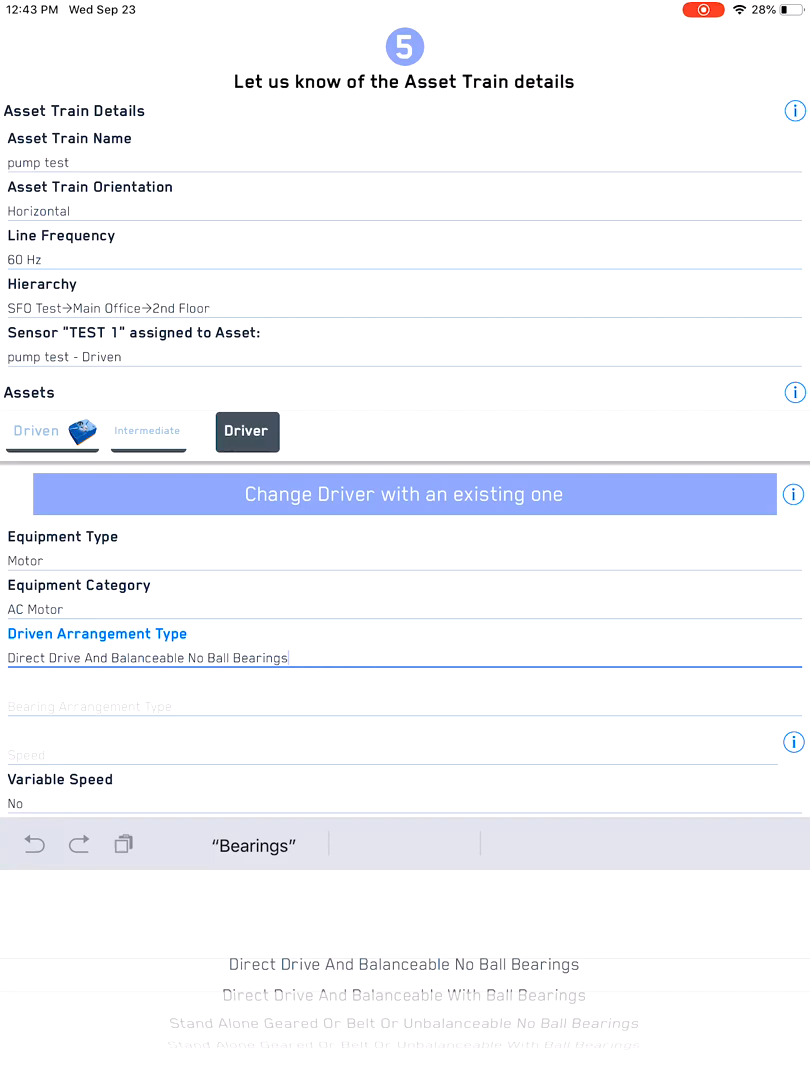
{"action": "scroll", "coordinate": [404, 990], "scroll_direction": "down", "scroll_amount": 1}
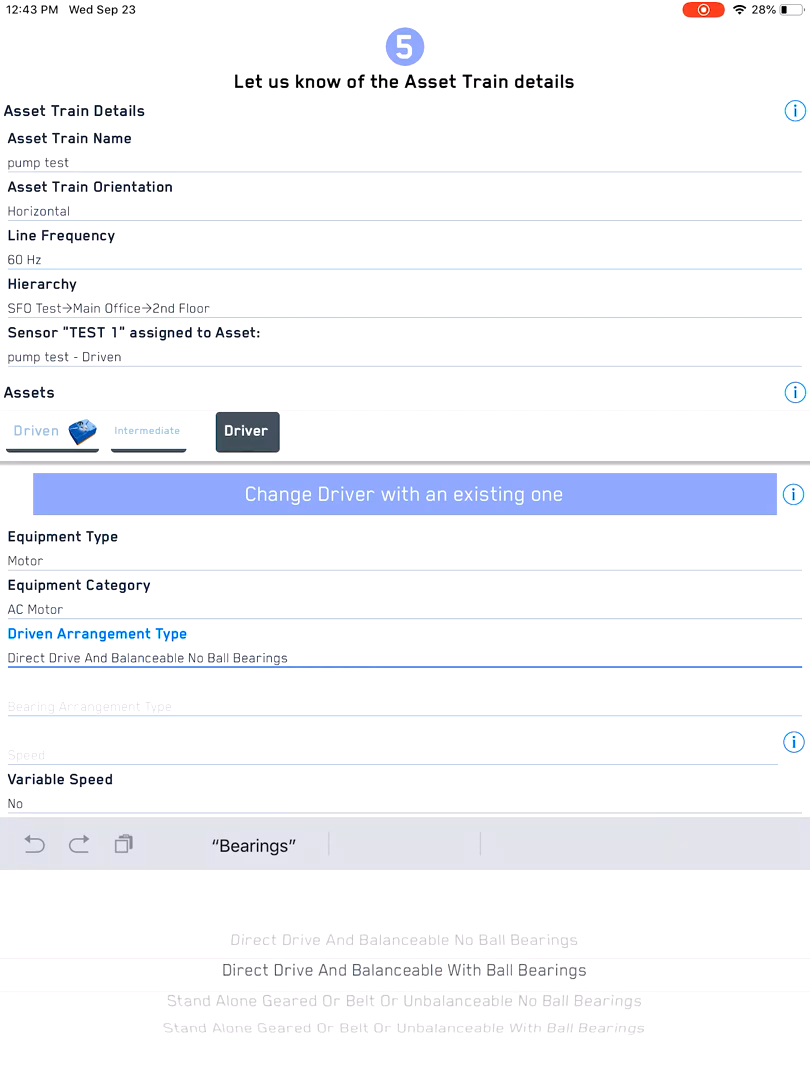
{"action": "left_click", "coordinate": [404, 706]}
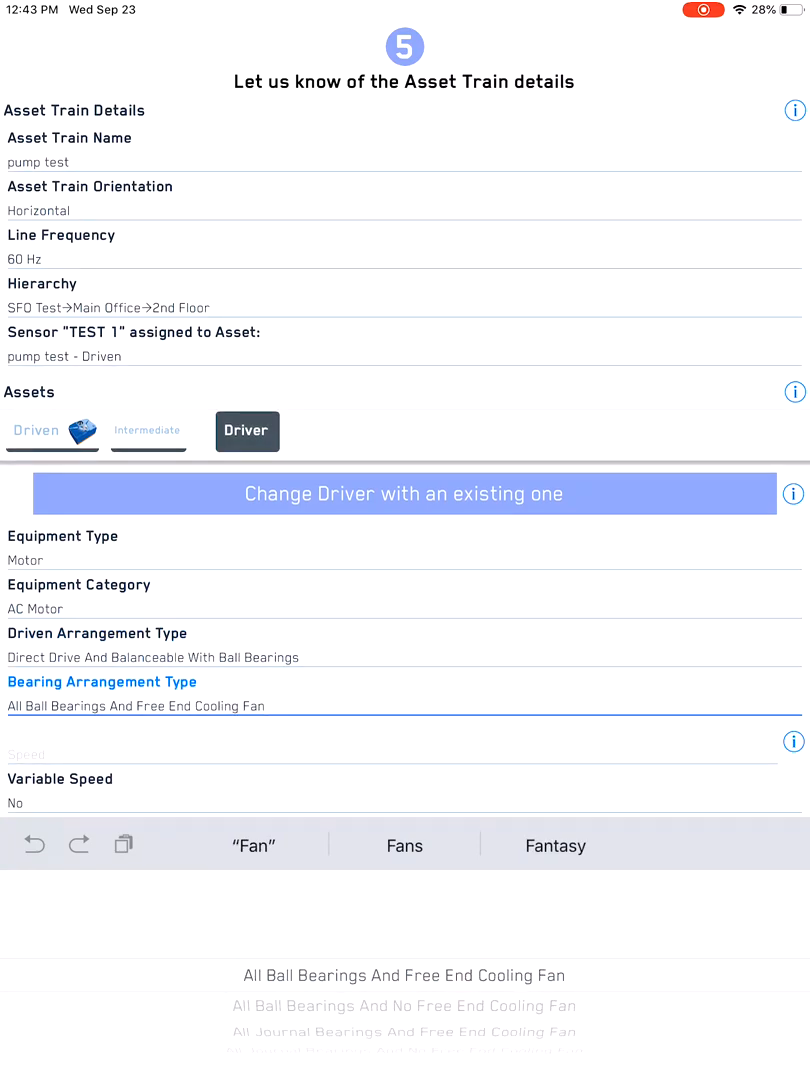
{"action": "left_click", "coordinate": [390, 754]}
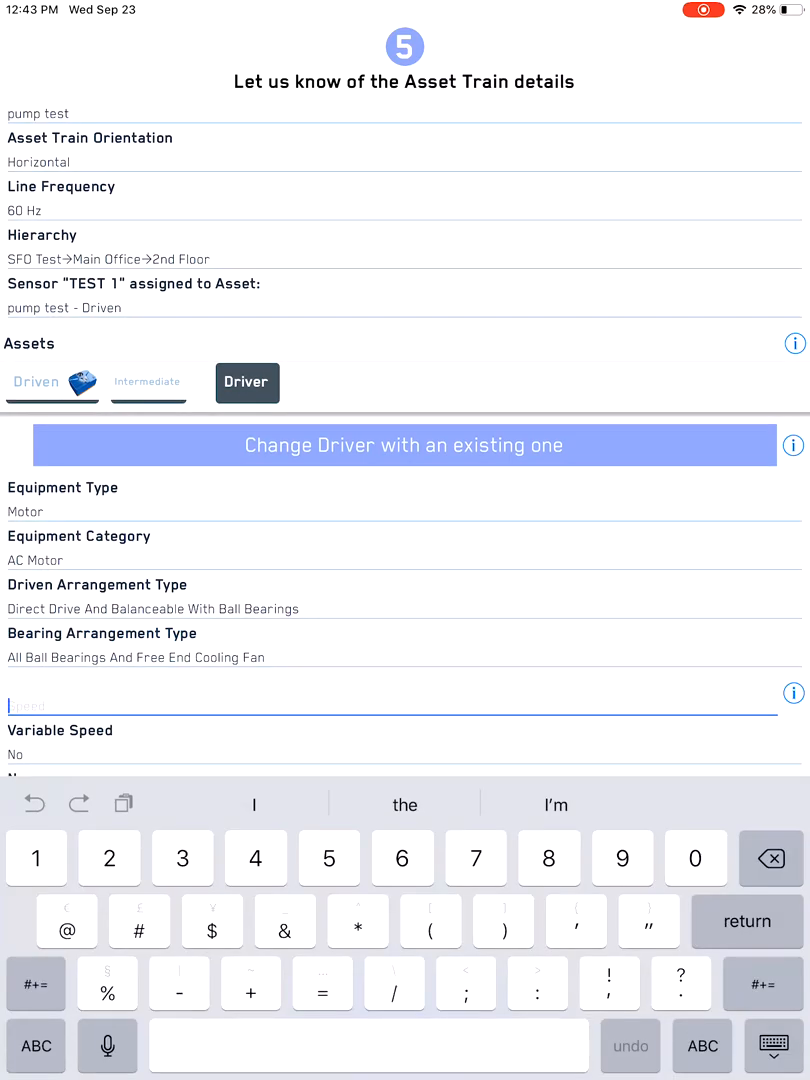
{"action": "type", "text": "180"}
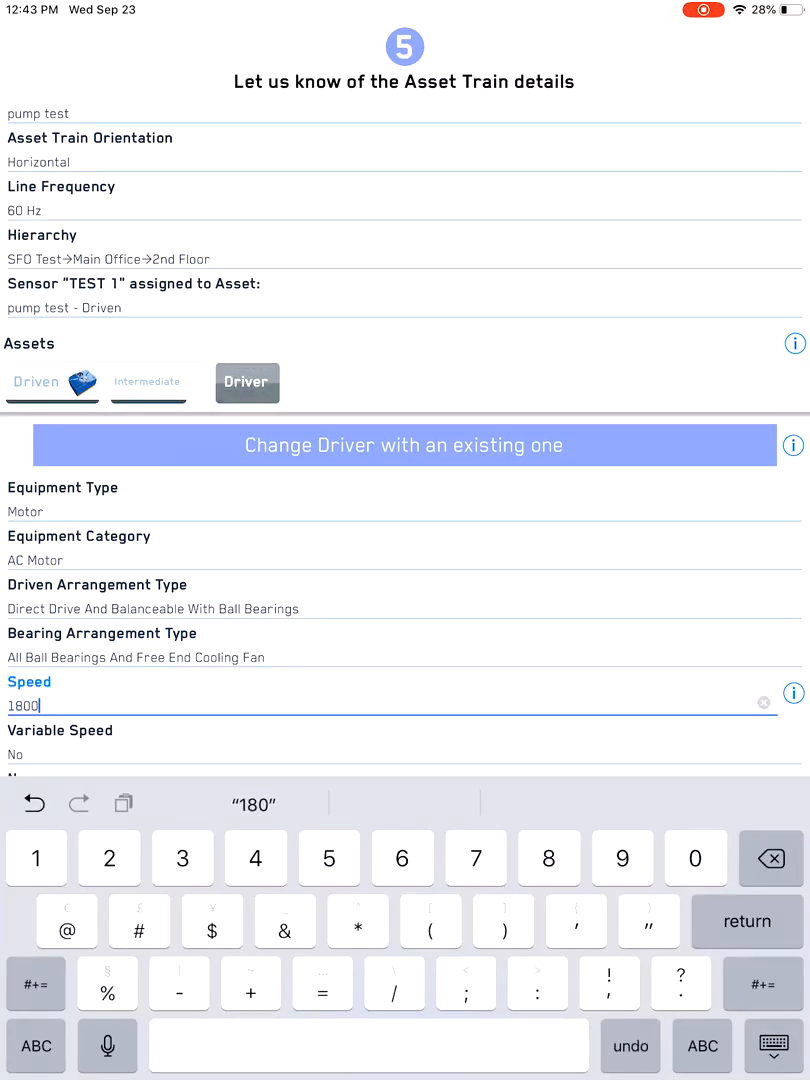
{"action": "type", "text": "0"}
{"action": "scroll", "coordinate": [400, 500], "scroll_direction": "down", "scroll_amount": 3}
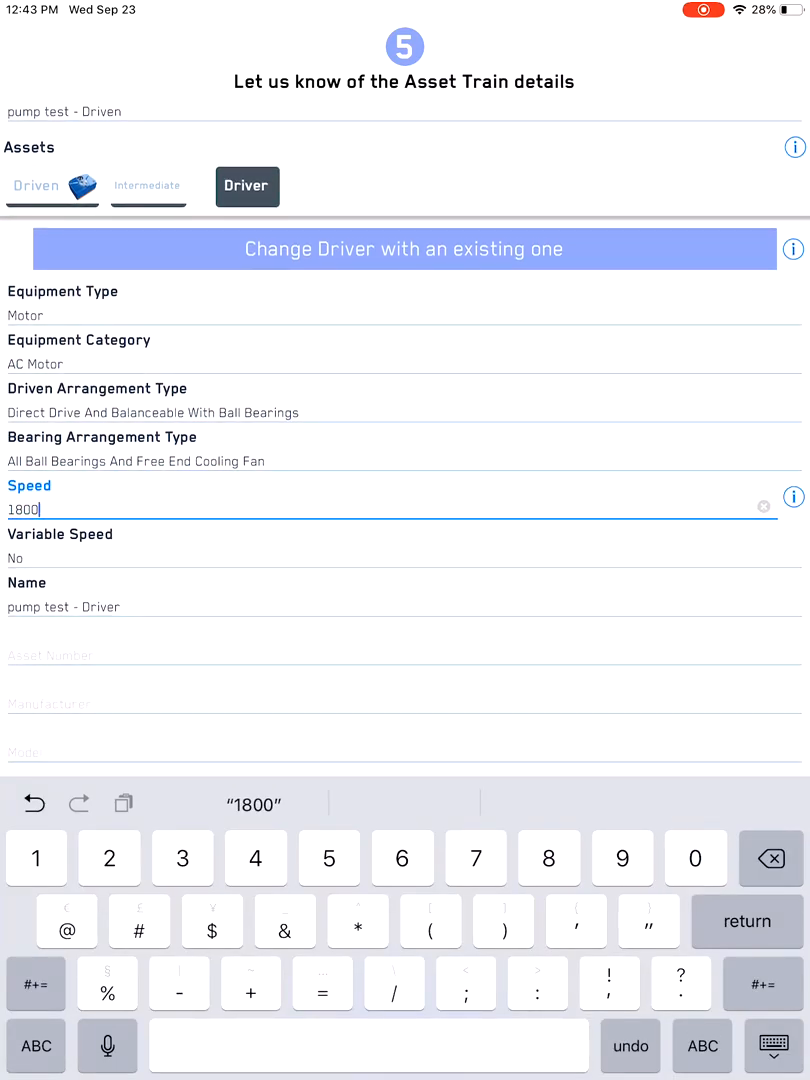
Set the driver's manufacturer to Abb and save the asset train
{"action": "left_click", "coordinate": [400, 703]}
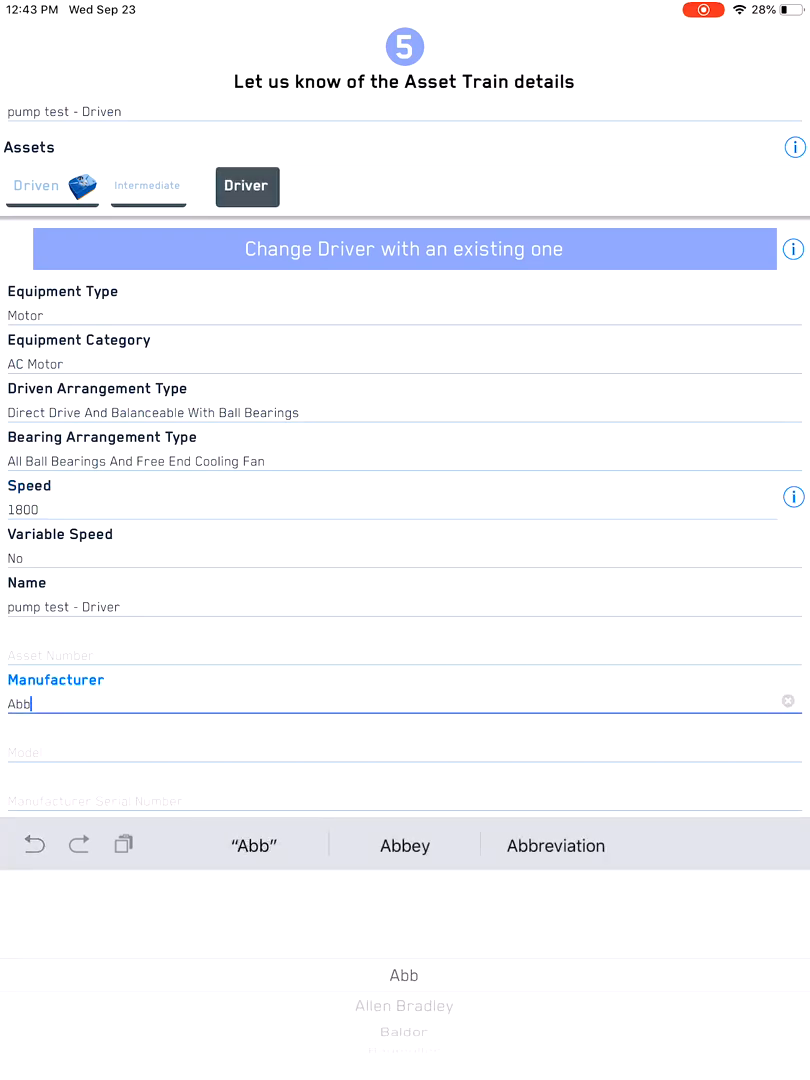
{"action": "left_click", "coordinate": [400, 800]}
{"action": "left_click", "coordinate": [400, 608]}
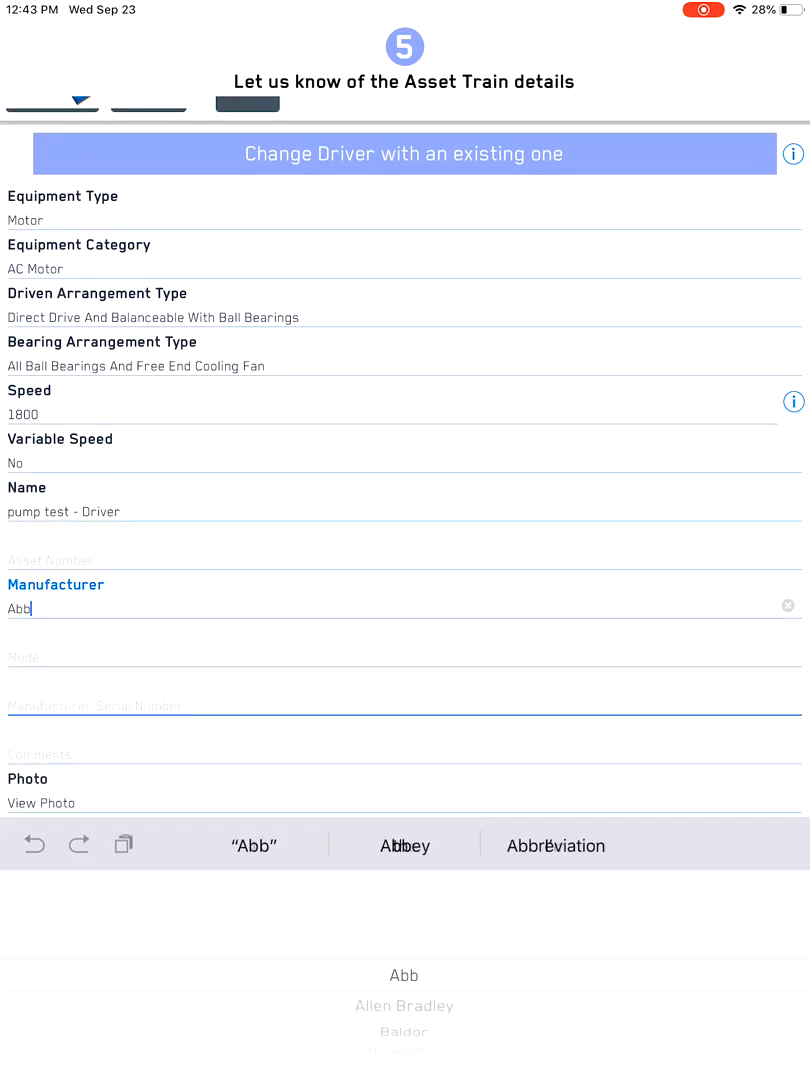
{"action": "scroll", "coordinate": [400, 400], "scroll_direction": "down", "scroll_amount": 2}
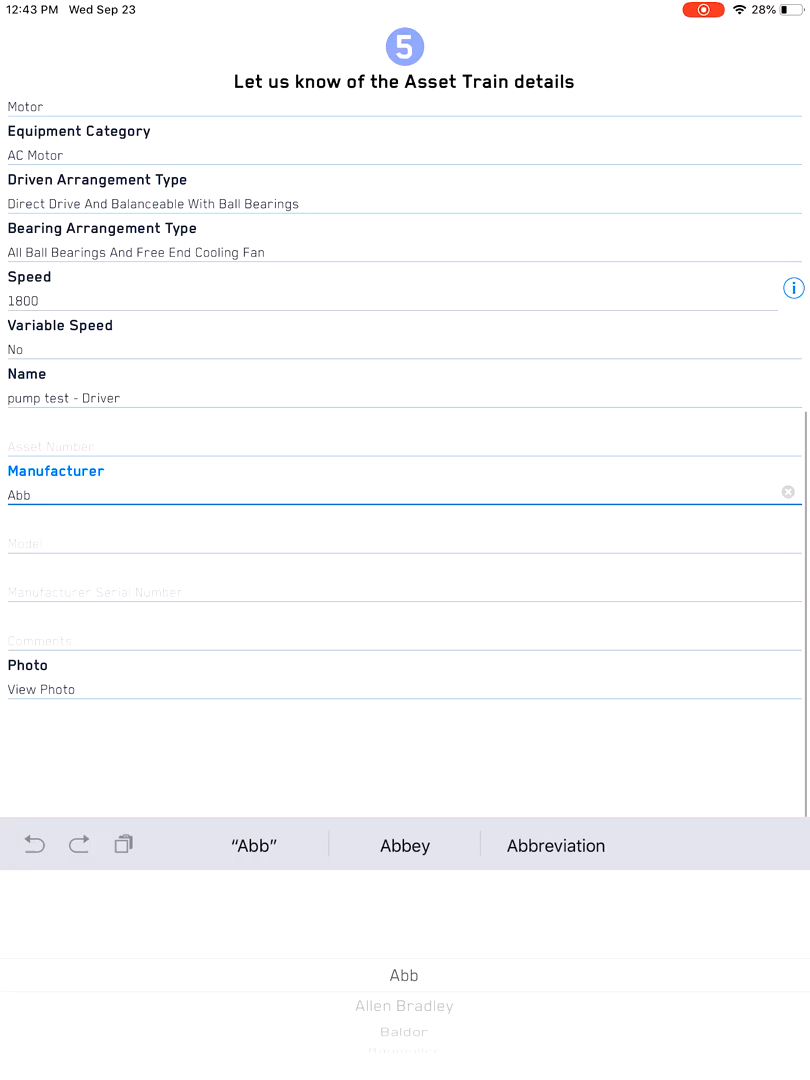
{"action": "left_click", "coordinate": [400, 750]}
{"action": "left_click", "coordinate": [404, 1019]}
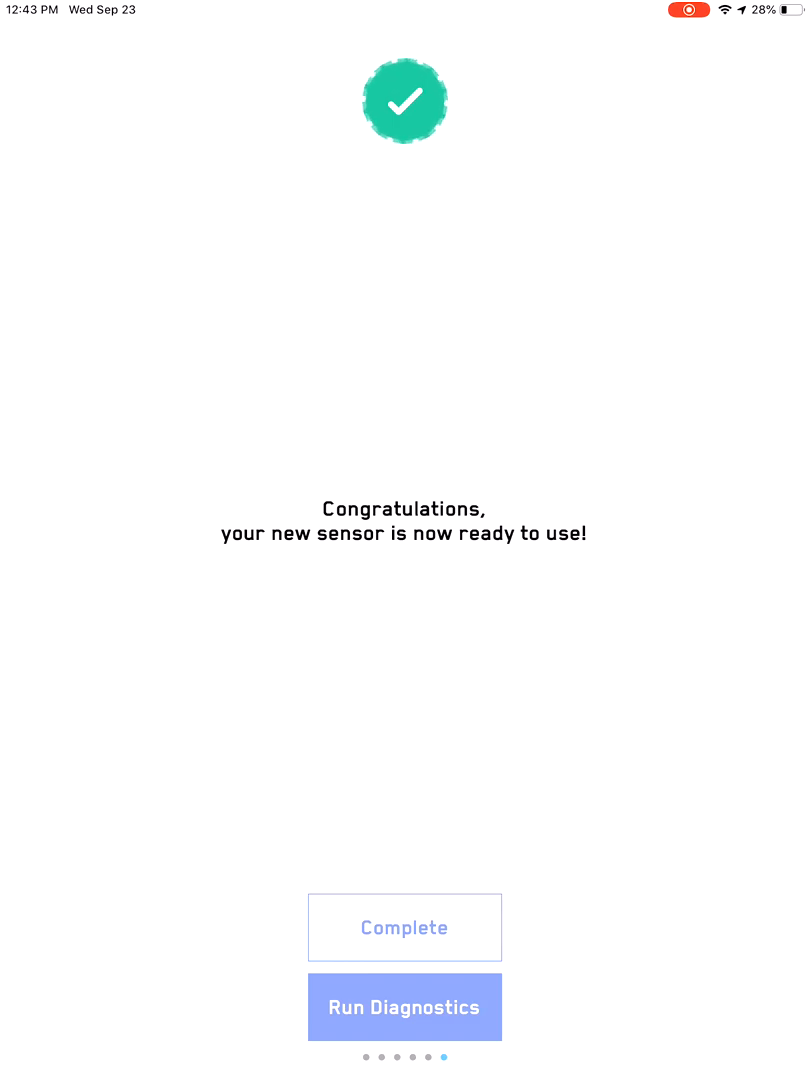
Complete the setup and land on the TEST 1 sensor dashboard
{"action": "left_click", "coordinate": [404, 927]}
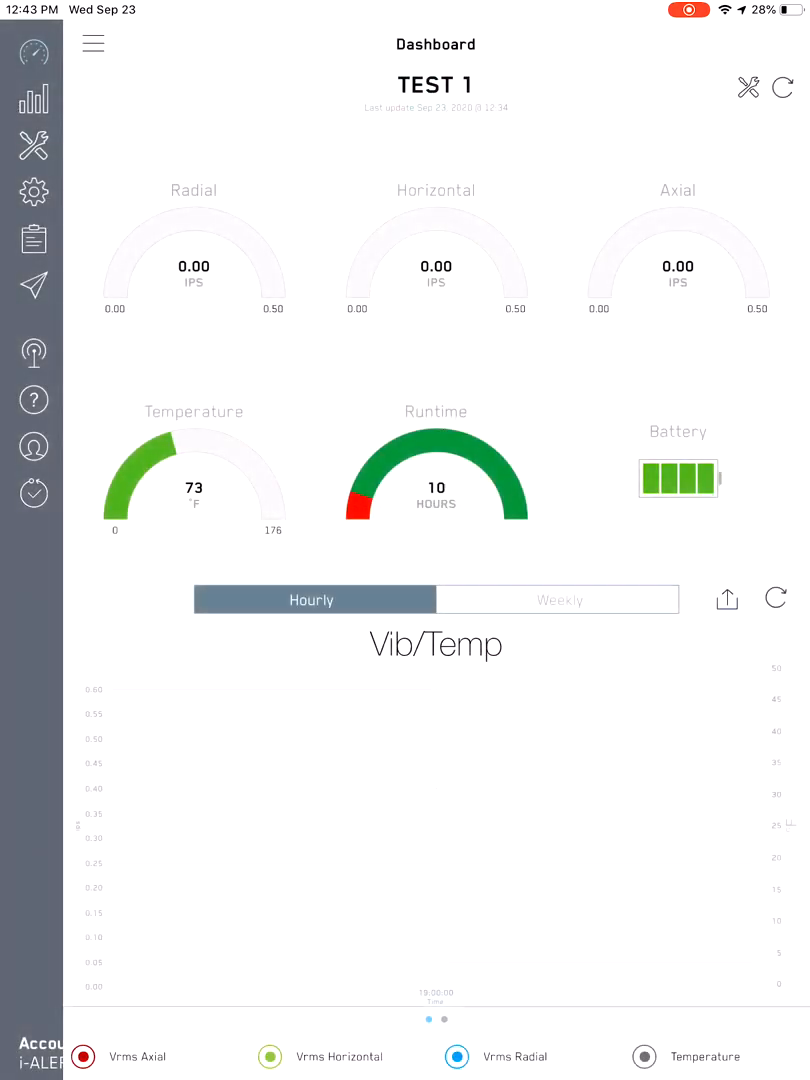
Request a new FFT for TEST 1 in Diagnostics, retrying past the failed connection until results arrive
{"action": "left_click", "coordinate": [748, 88]}
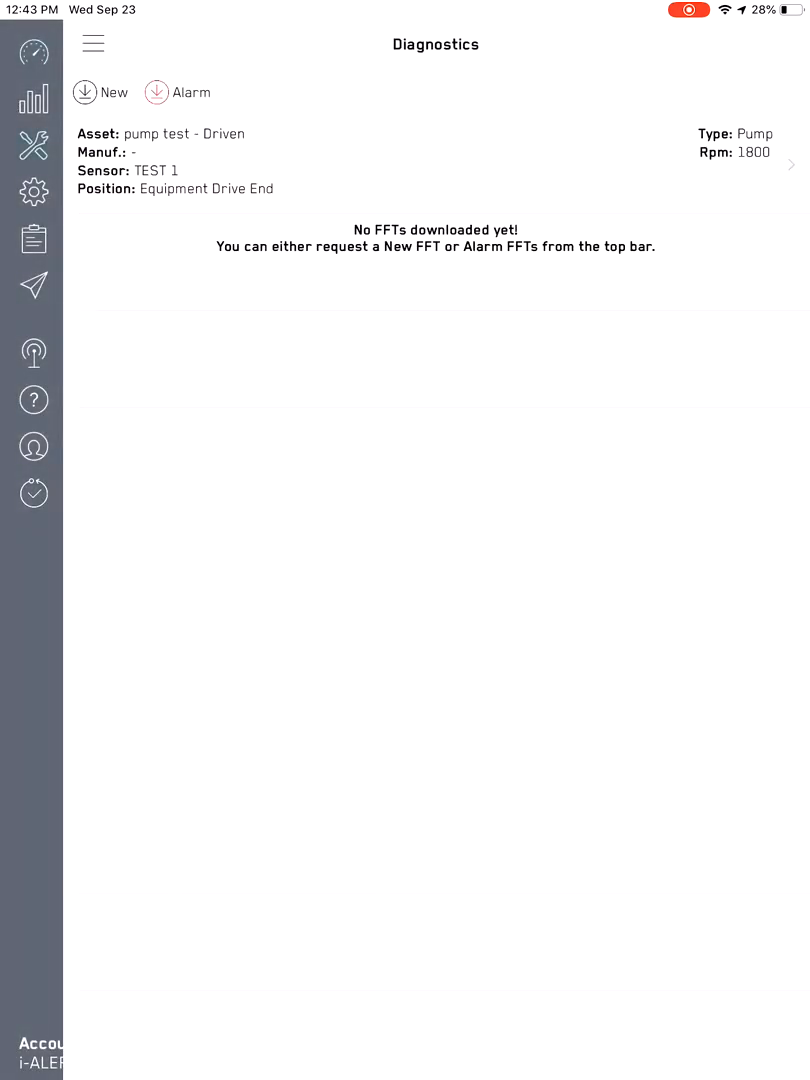
{"action": "left_click", "coordinate": [100, 92]}
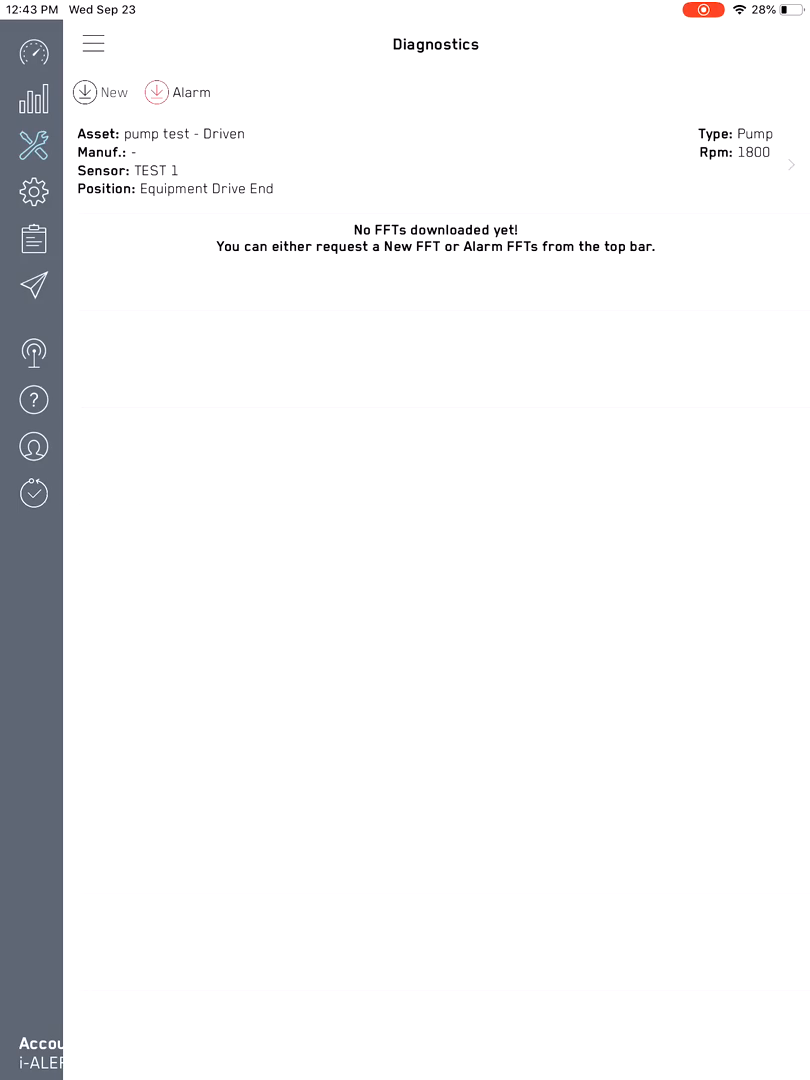
{"action": "left_click", "coordinate": [100, 92]}
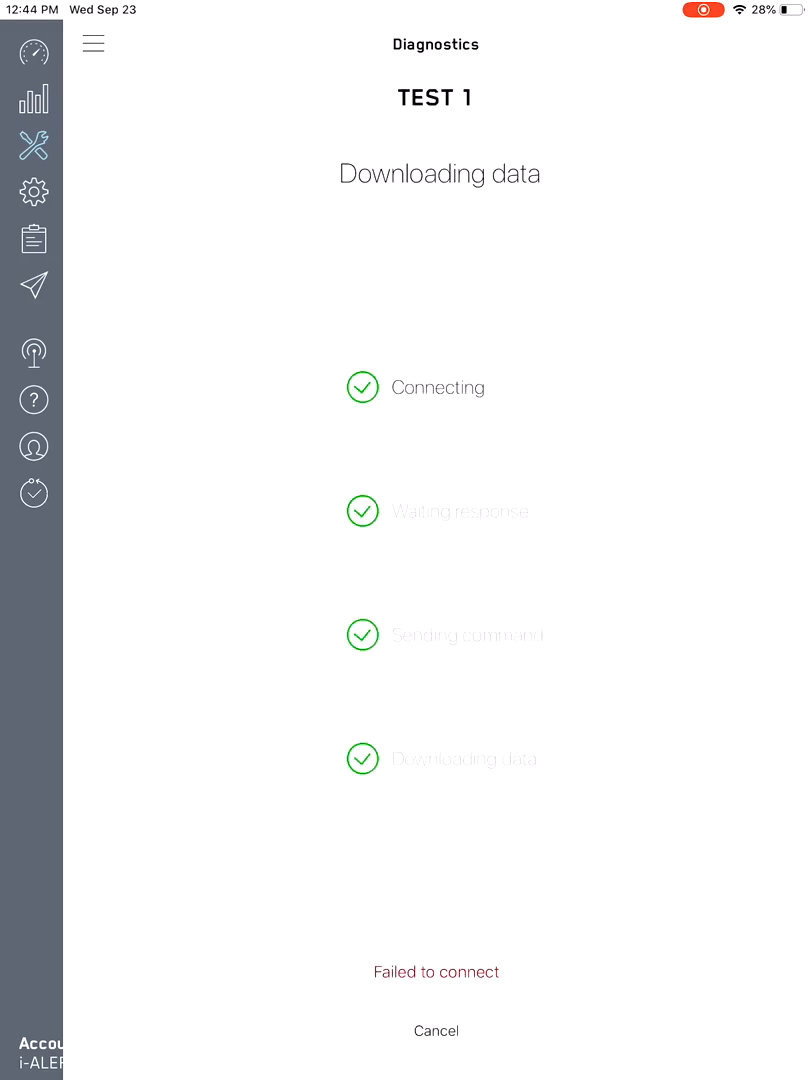
{"action": "left_click", "coordinate": [436, 1030]}
{"action": "left_click", "coordinate": [100, 92]}
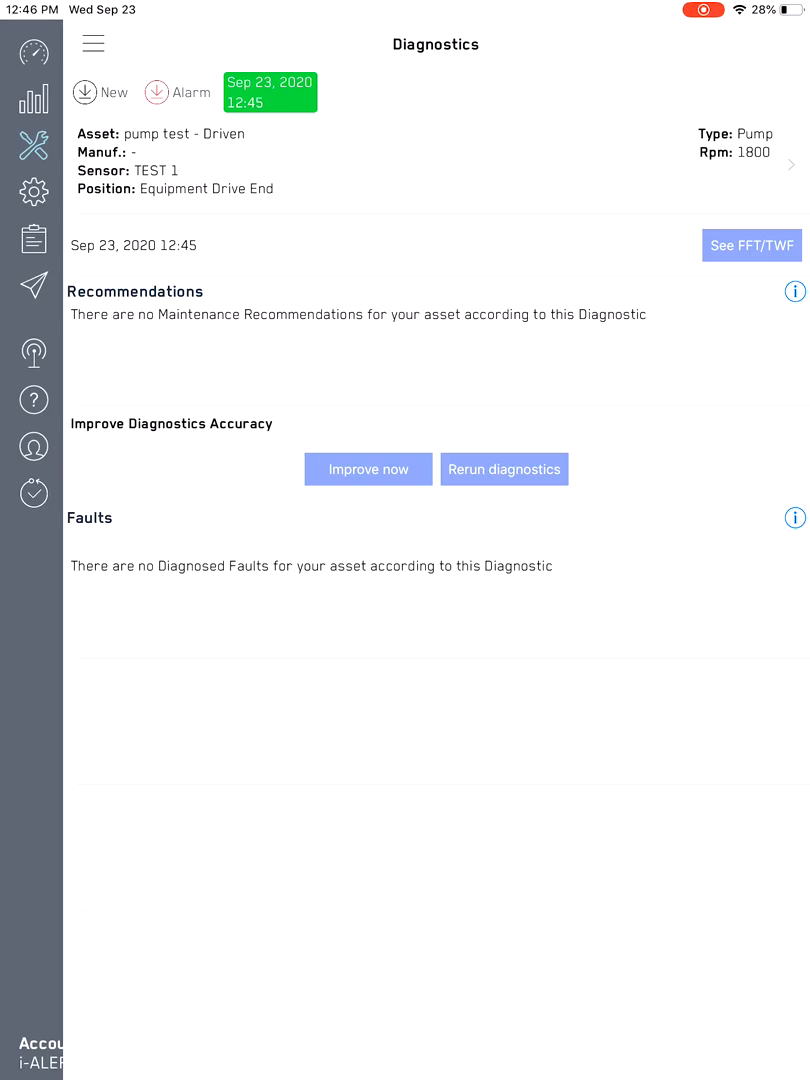
Show the FFT and time-waveform charts for the Sep 23, 2020 12:45 reading
{"action": "left_click", "coordinate": [752, 245]}
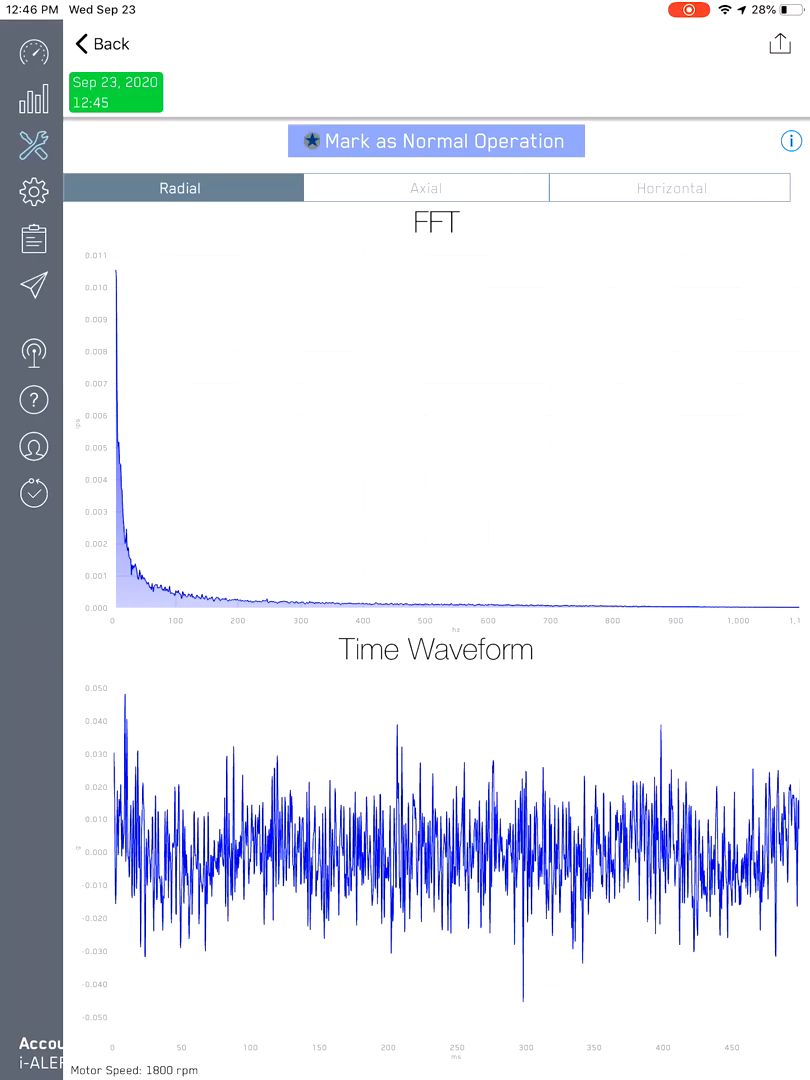
Mark the 12:45 spectrum as normal operation and go back to the diagnostic summary
{"action": "left_click", "coordinate": [436, 141]}
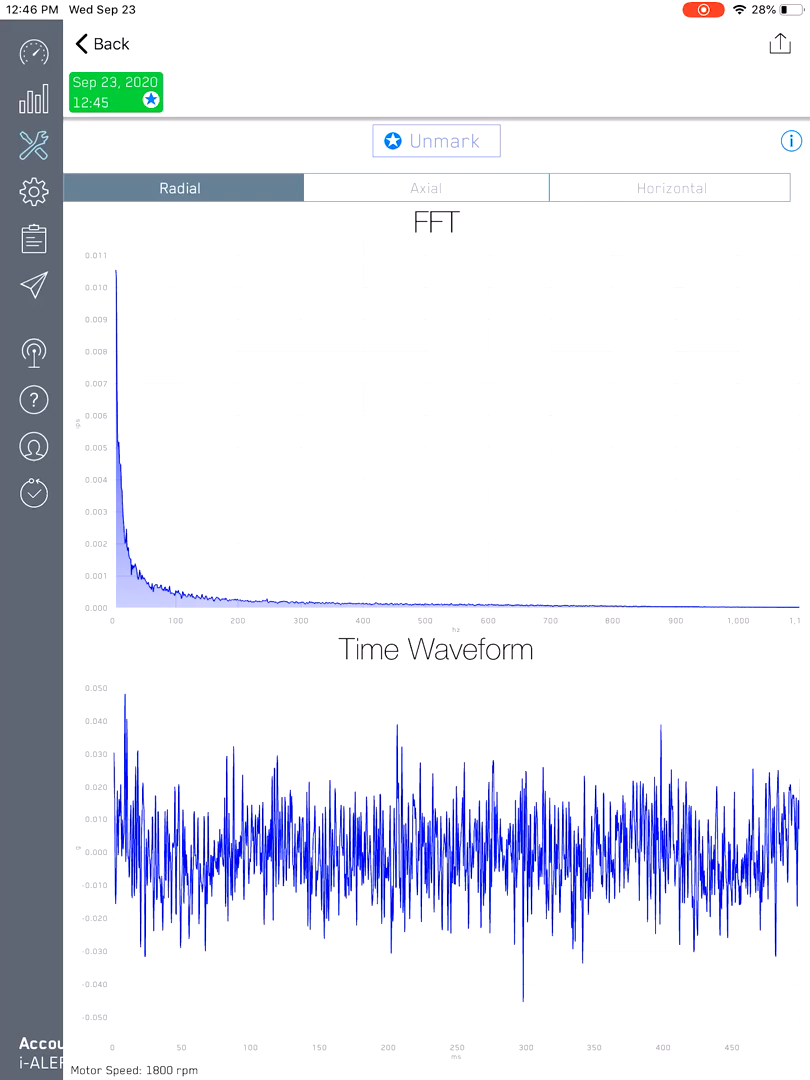
{"action": "left_click", "coordinate": [100, 44]}
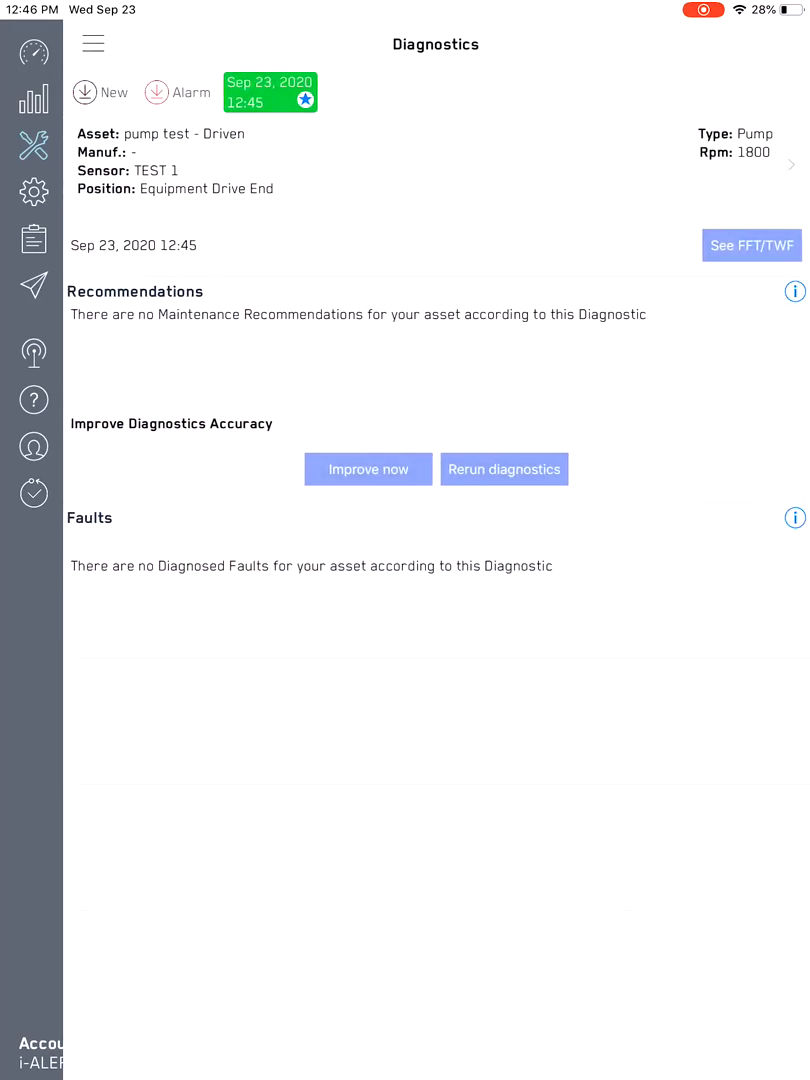